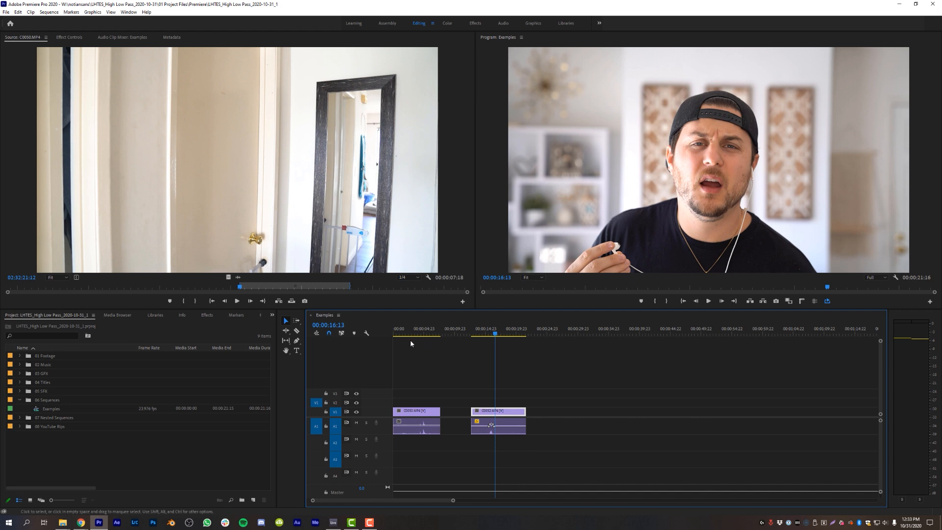
Step: Open She - F.O.O.L.mp3 from the 02 Music bin and place its marked section on audio track A2 beneath the first clip
left_click(405, 332)
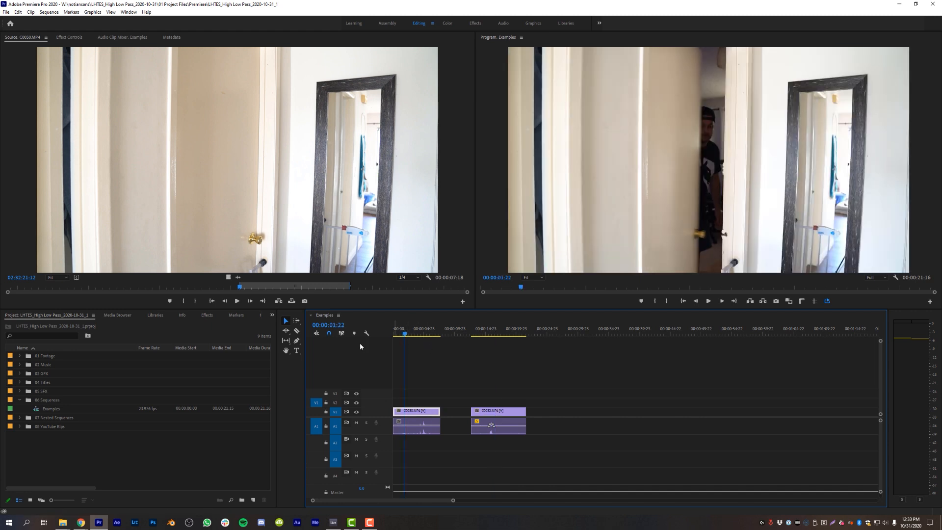
left_click(19, 364)
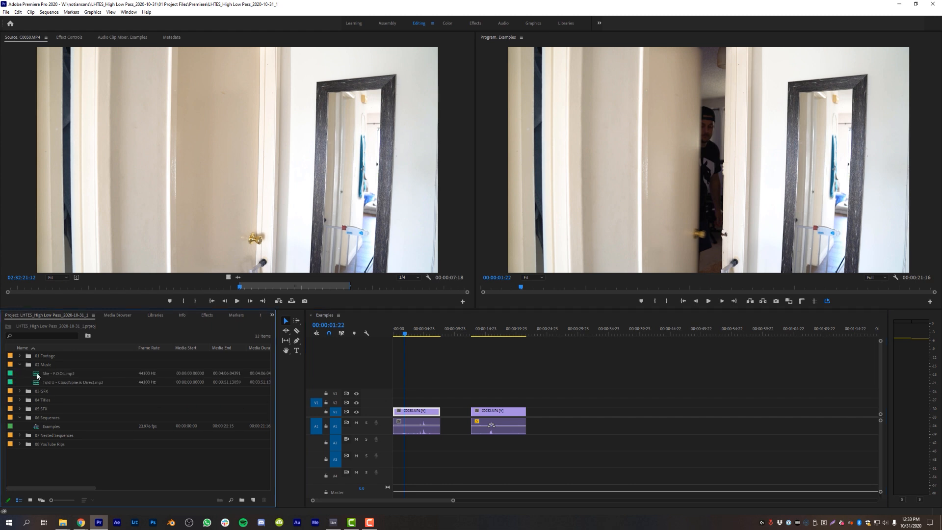
double_click(36, 375)
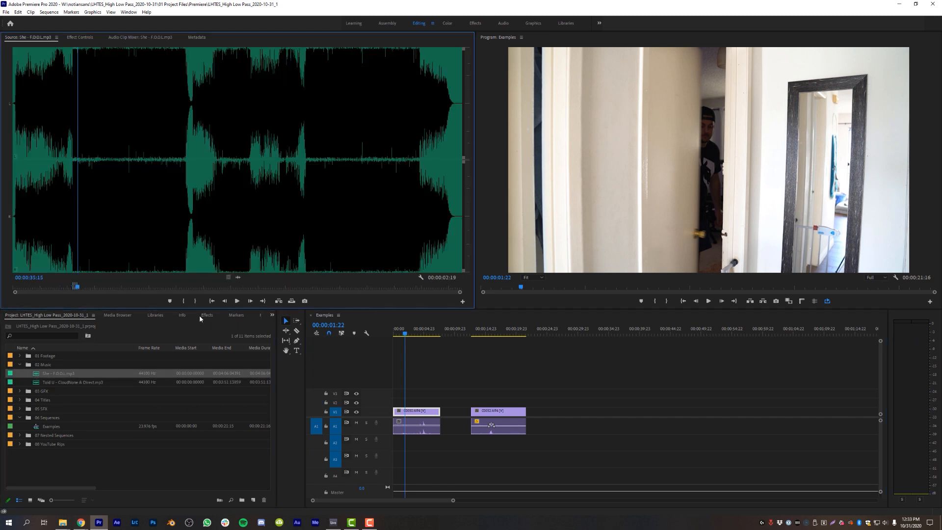
left_click_drag(254, 297, 440, 443)
left_click(413, 441)
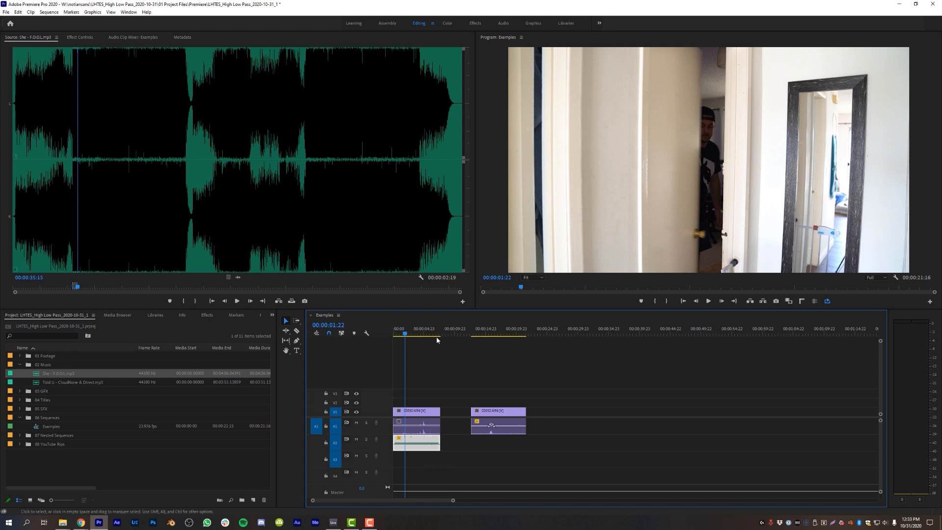
left_click(433, 357)
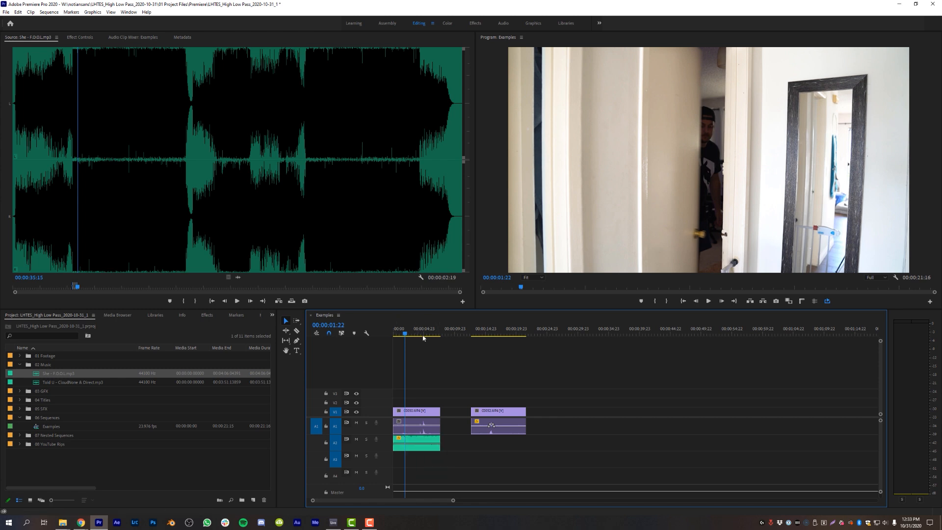
Step: Enlarge the audio tracks, then raise the music clip's volume by 5 dB and lower it by 4 dB in 1 dB increments
scroll(380, 443, "up", 6)
scroll(448, 460, "down", 4)
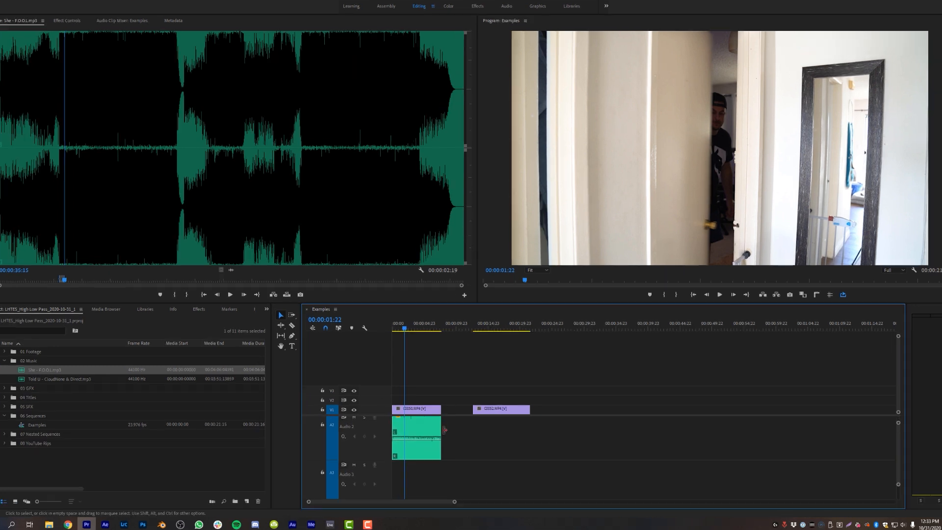
left_click(420, 428)
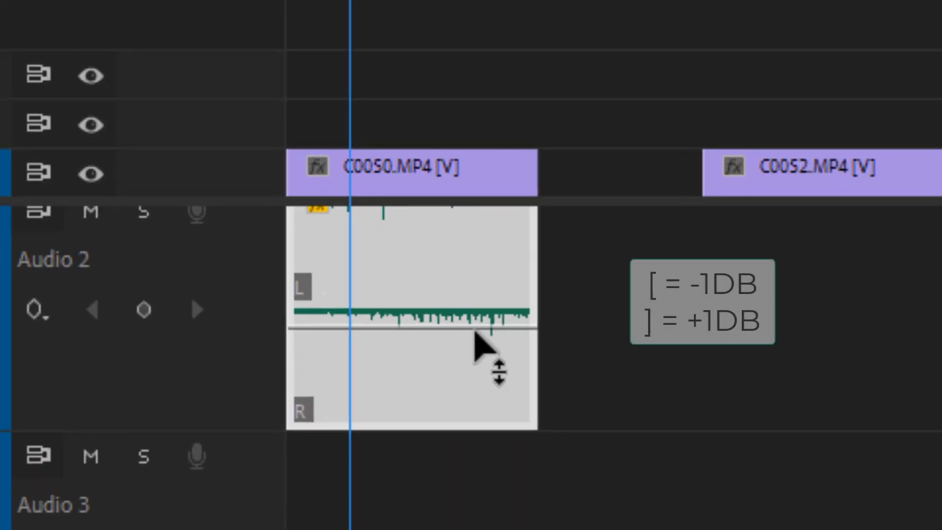
key("bracketright")
key("bracketright")
key("bracketright")
key("bracketright")
key("bracketright")
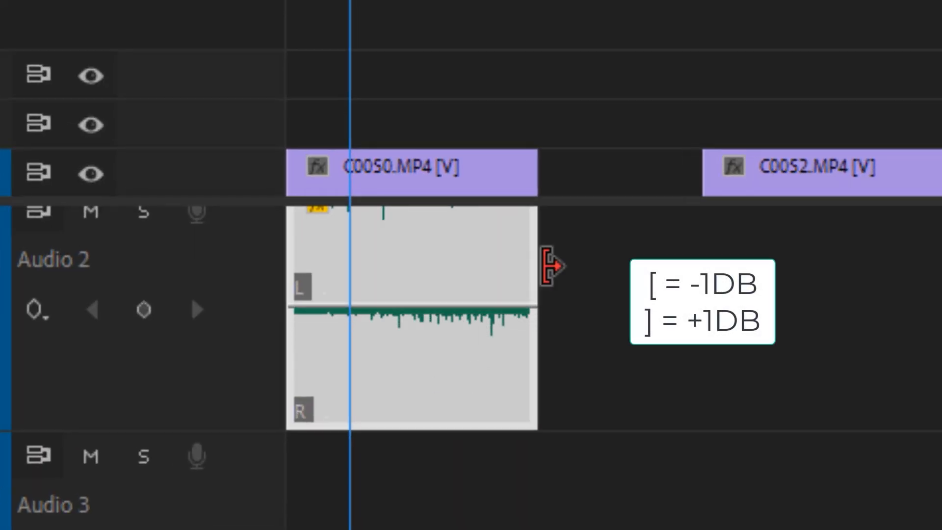
key("bracketleft")
key("bracketleft")
key("bracketleft")
key("bracketleft")
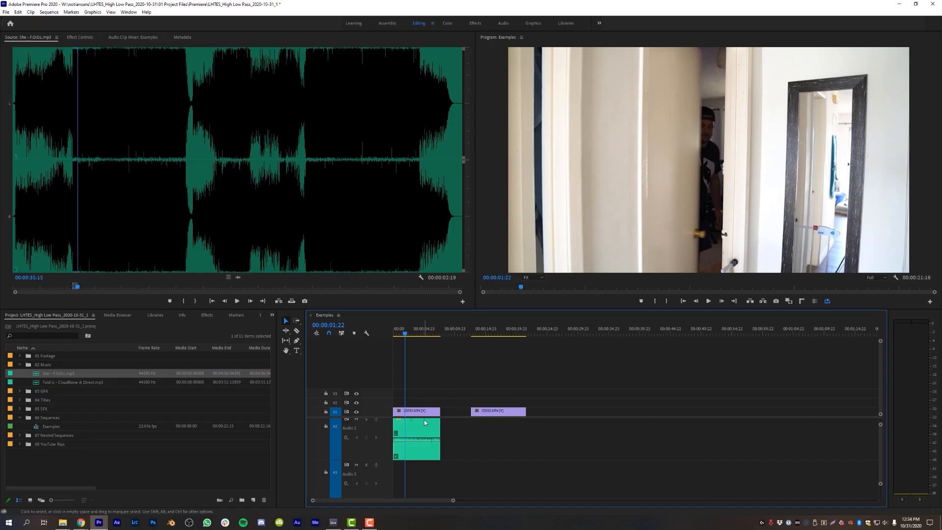
Step: Find the Lowpass audio effect by searching for "low", apply it to the music clip on A2 and play the section
left_click(446, 367)
left_click(206, 316)
left_click(31, 325)
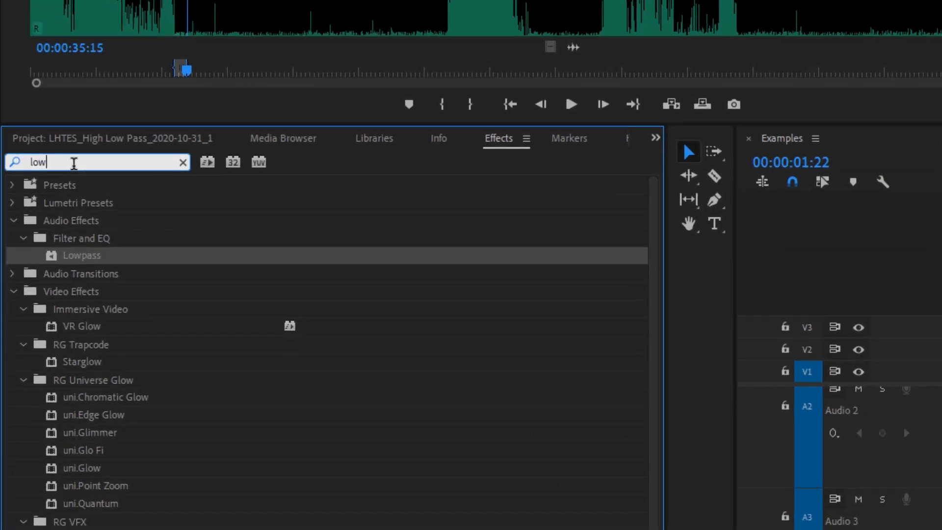
left_click(85, 240)
left_click(84, 258)
left_click_drag(79, 257, 941, 420)
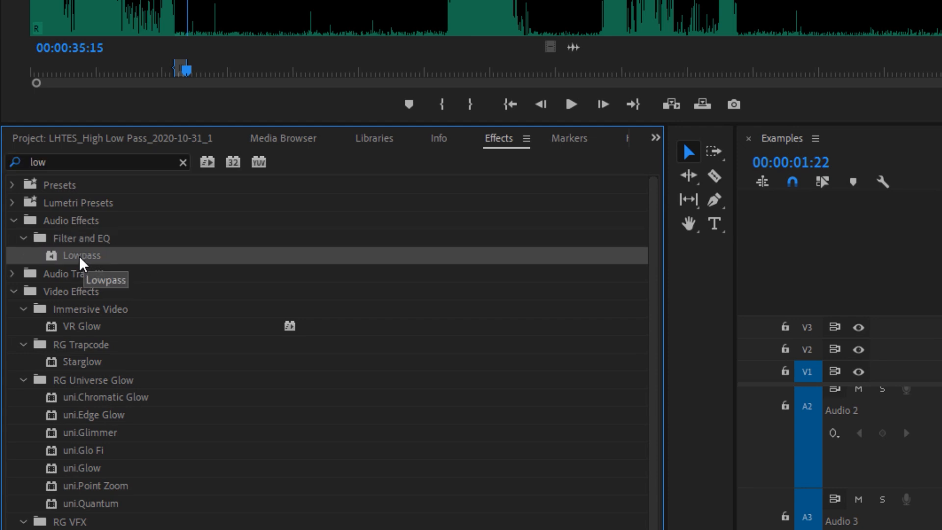
left_click_drag(495, 329, 496, 330)
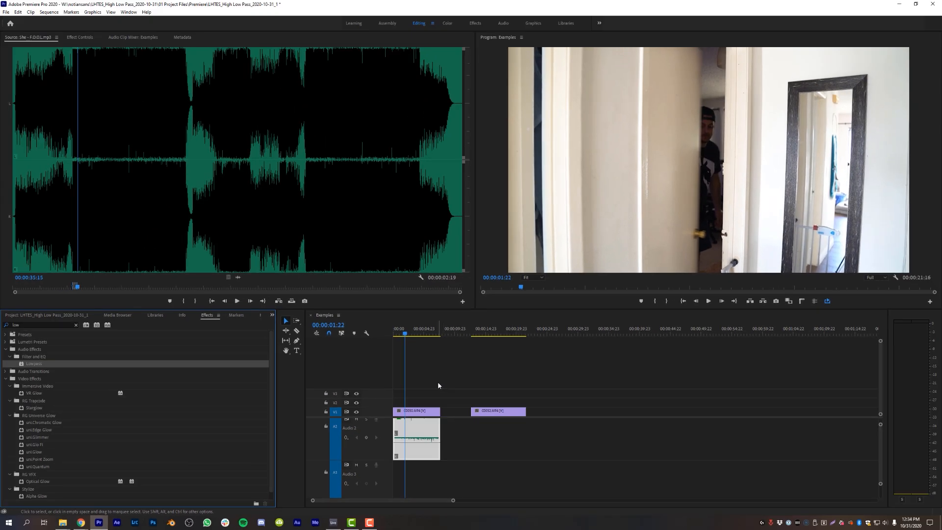
key("space")
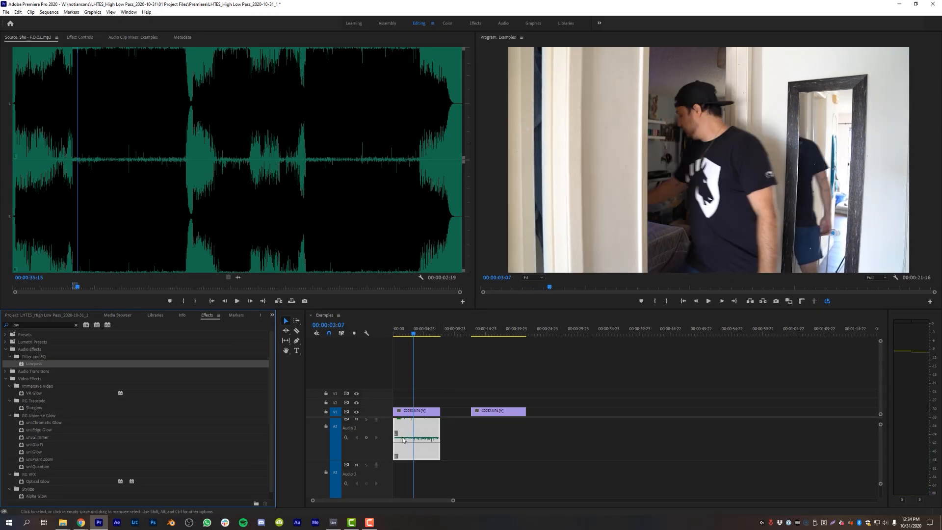
Step: Zoom the timeline in on the first clip and adjust the audio track heights until the music waveform is clearly visible
scroll(466, 449, "up", 2)
left_click_drag(453, 500, 404, 504)
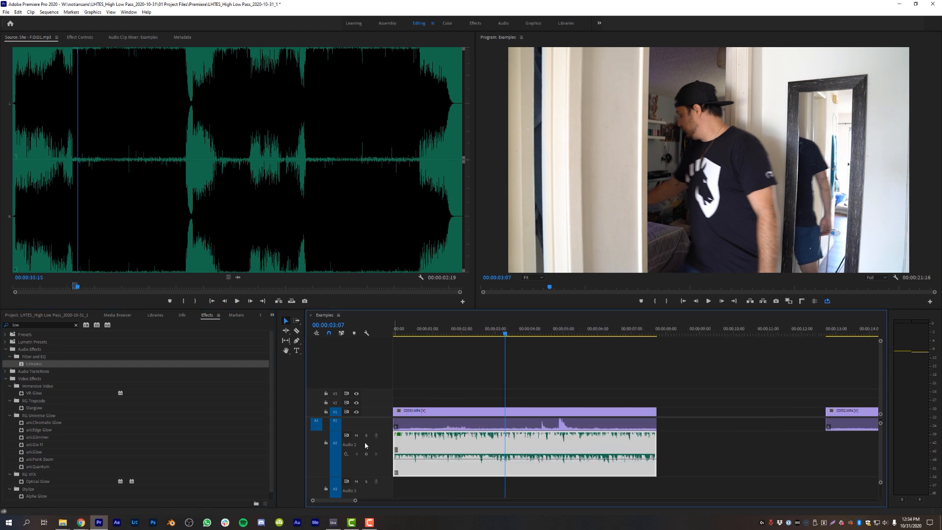
scroll(364, 447, "down", 5, "shift")
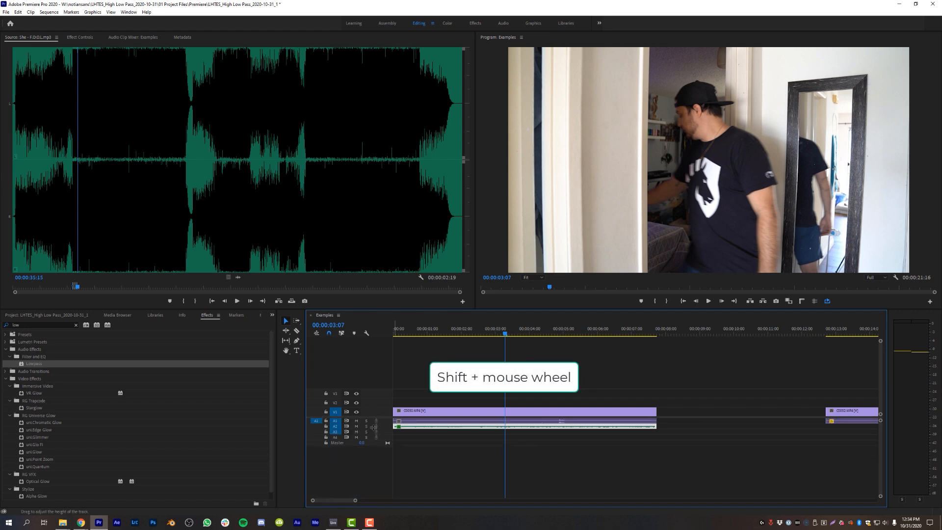
scroll(372, 429, "up", 4, "shift")
scroll(375, 447, "down", 3, "shift")
scroll(375, 446, "up", 3, "shift")
scroll(375, 444, "down", 3, "shift")
scroll(375, 443, "up", 3, "shift")
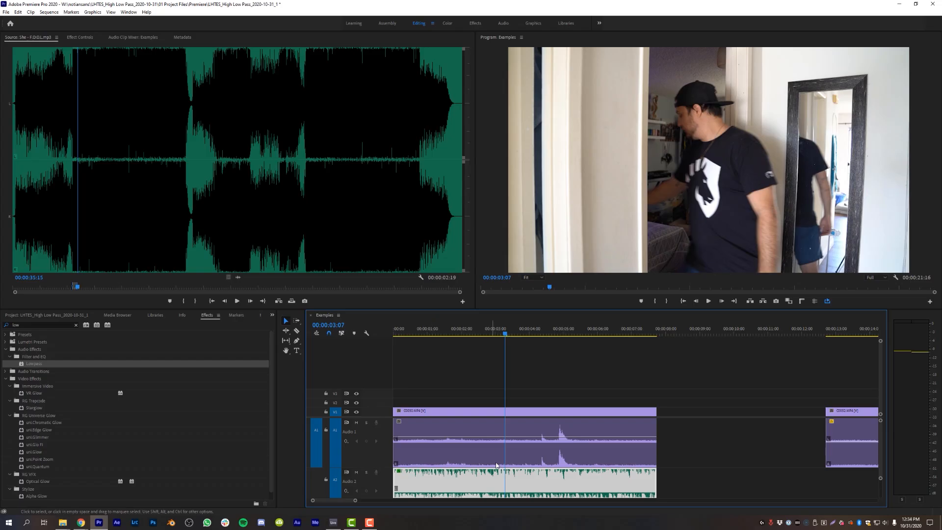
scroll(493, 433, "down", 2, "shift")
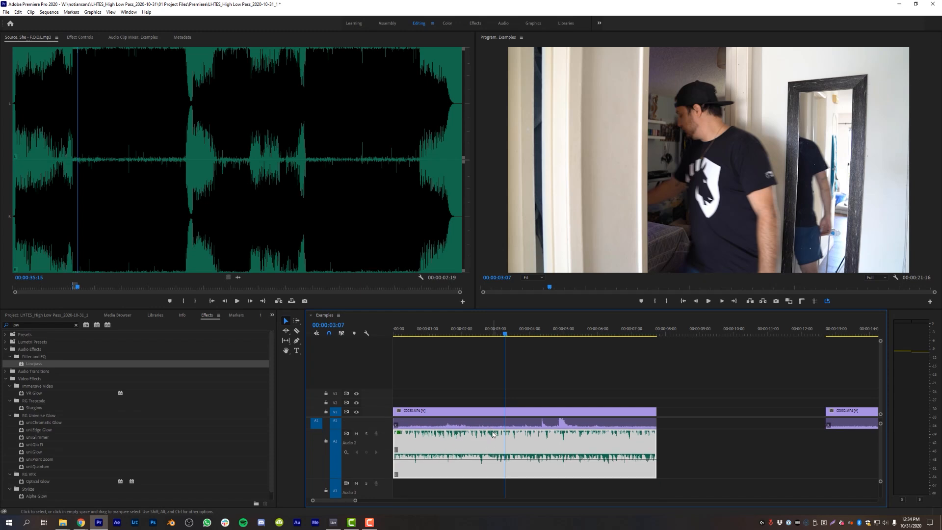
Step: Show the Lowpass Cutoff keyframe line on the music clip in audio track A2
left_click(471, 381)
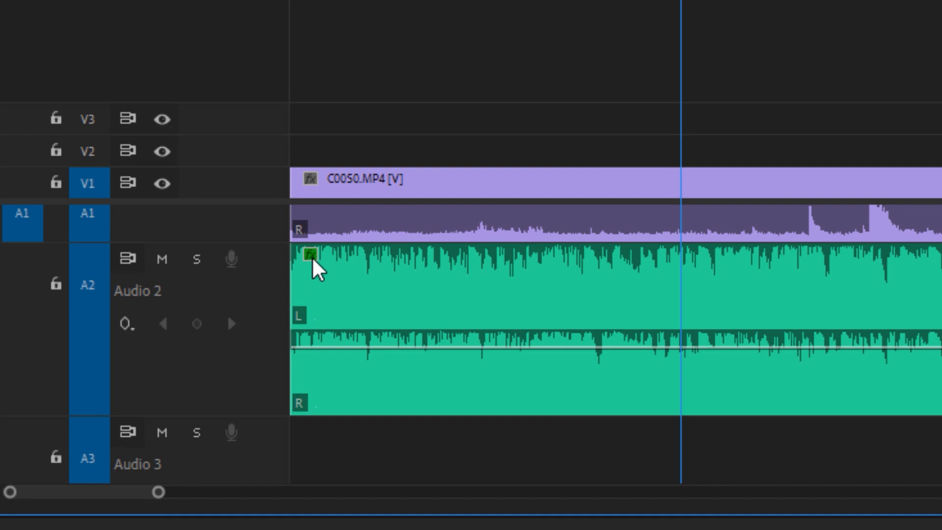
right_click(311, 256)
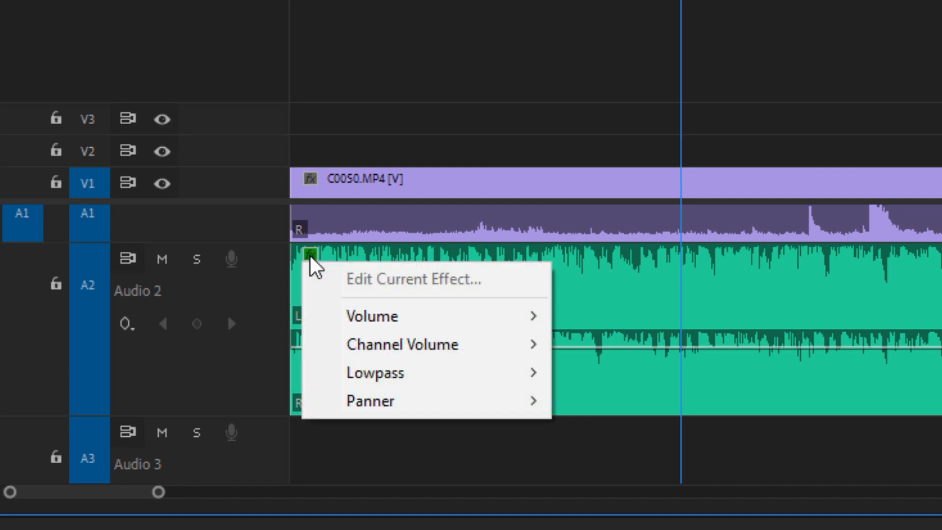
mouse_move(417, 378)
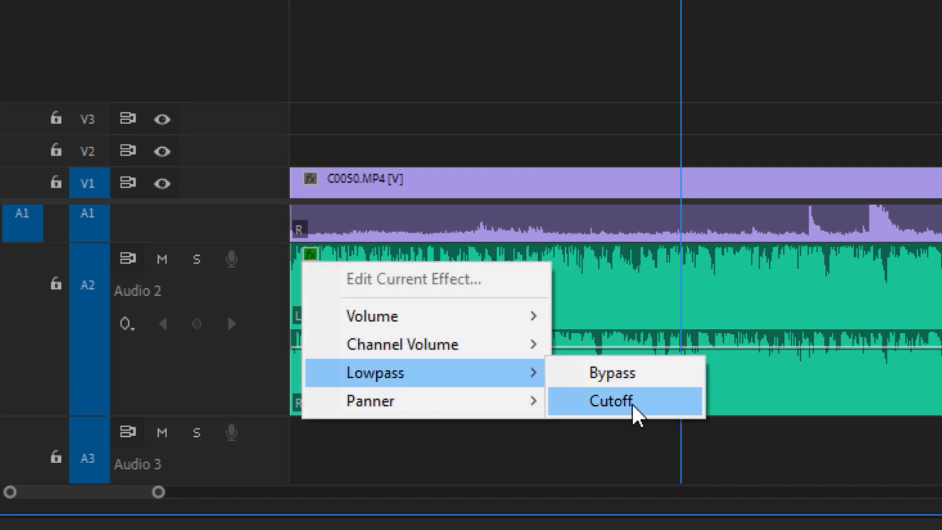
left_click(634, 409)
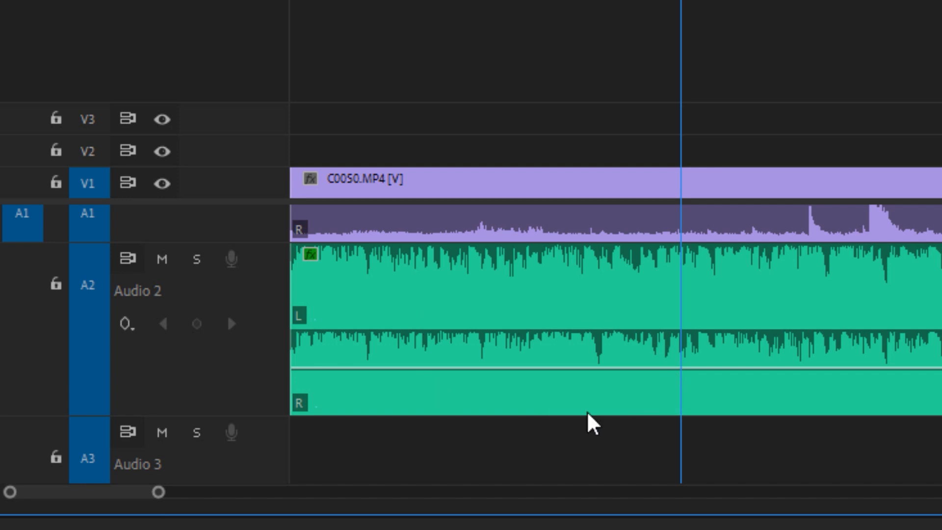
Step: Compare the music's sound with the Lowpass cutoff lowered and with it raised near the maximum, playing back each setting
left_click_drag(470, 371, 471, 394)
key("space")
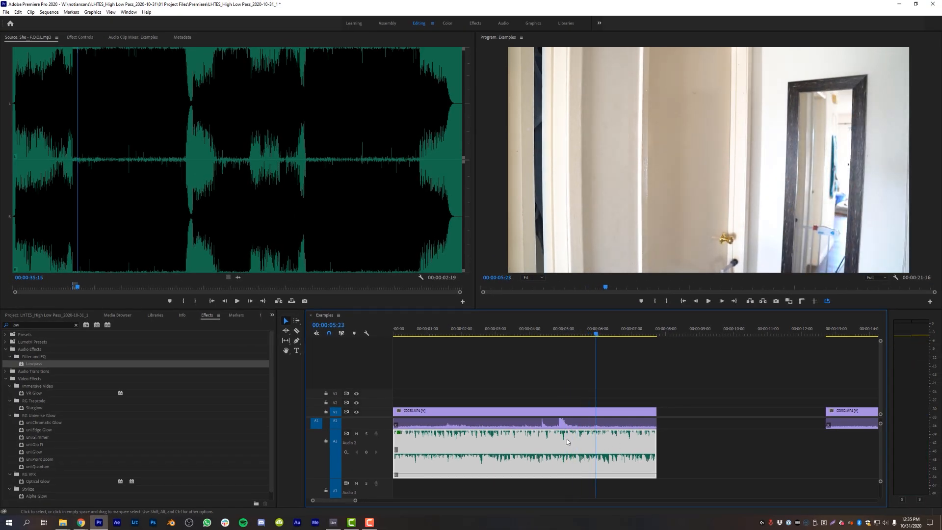
left_click_drag(450, 475, 450, 433)
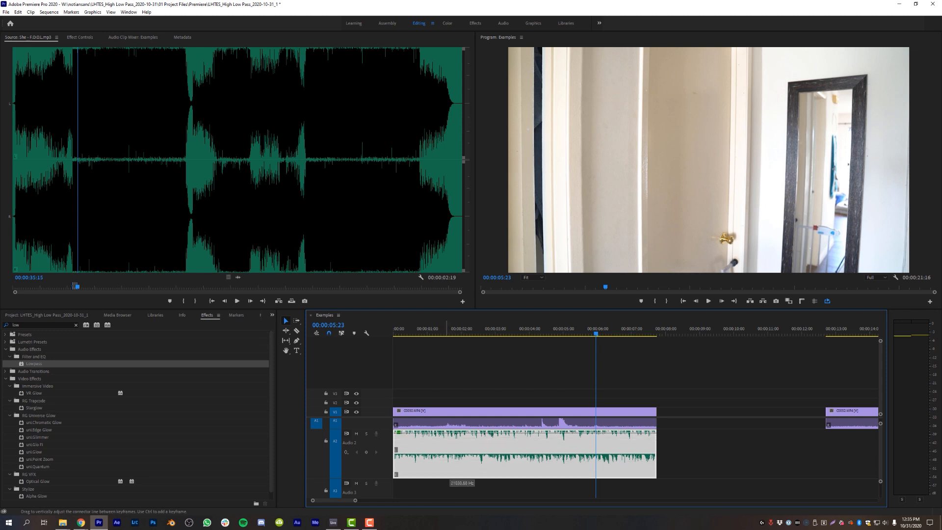
key("space")
left_click_drag(451, 331, 452, 332)
Step: Lower the music clip's Lowpass cutoff to about 368 Hz and position the playhead at 00:00:01:16, where the door starts opening
left_click_drag(457, 434, 457, 468)
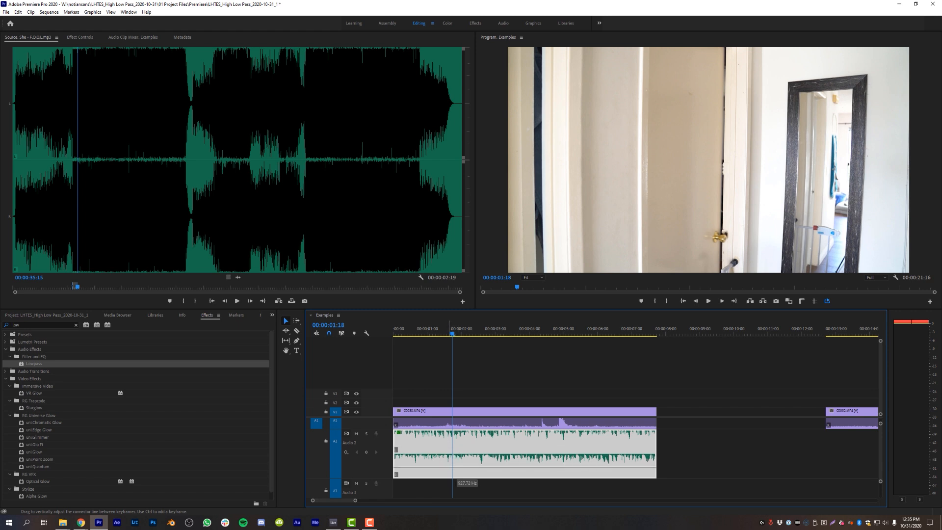
left_click_drag(456, 333, 461, 334)
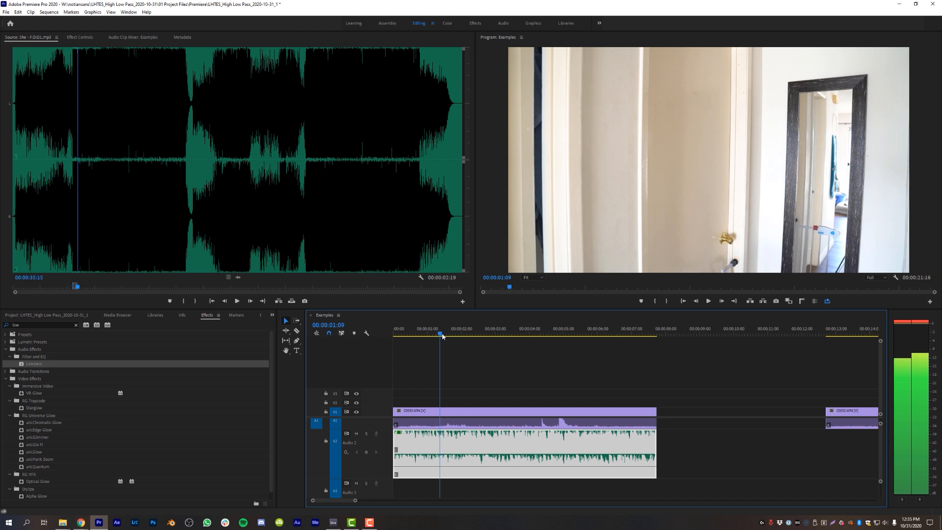
left_click_drag(442, 336, 451, 336)
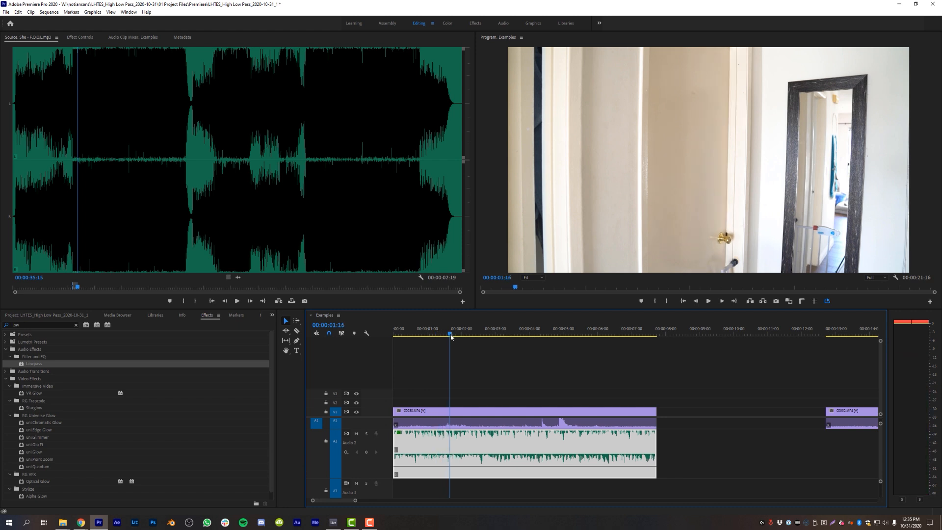
left_click_drag(455, 466, 455, 471)
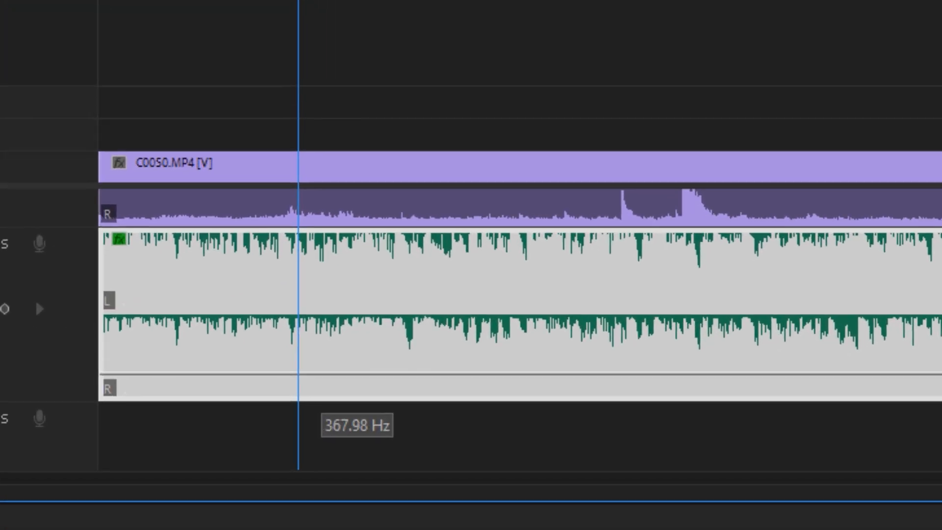
left_click_drag(314, 372, 322, 375)
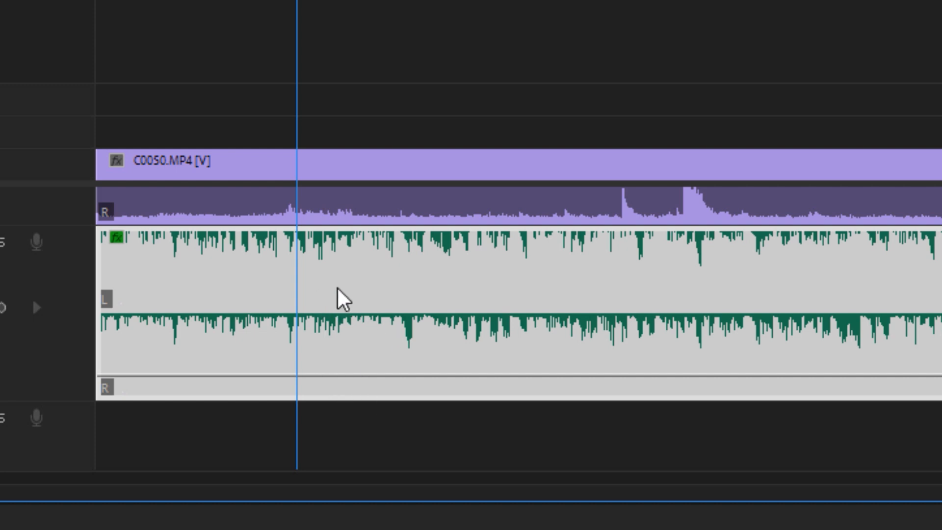
Step: Add Lowpass cutoff keyframes at 00:00:01:16 and 00:00:02:05, raise the second one, and play back the door opening
left_click(296, 375)
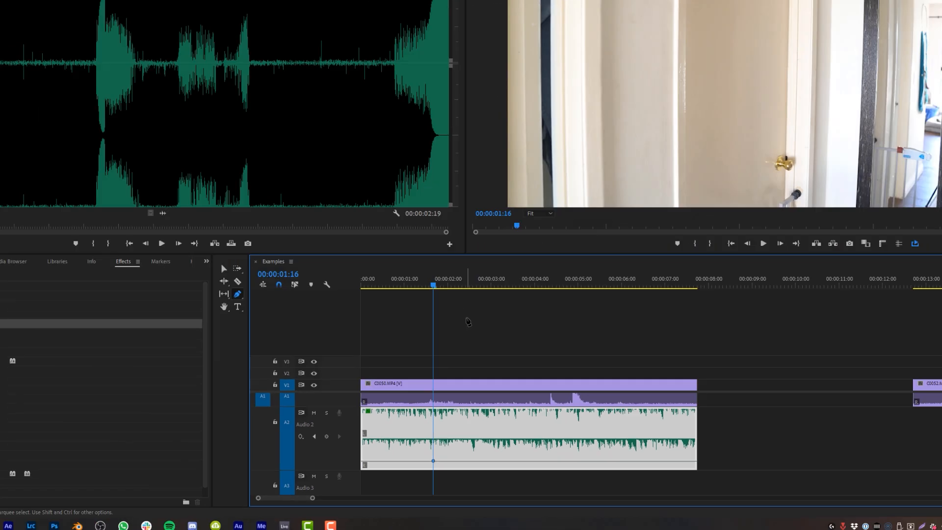
key("space")
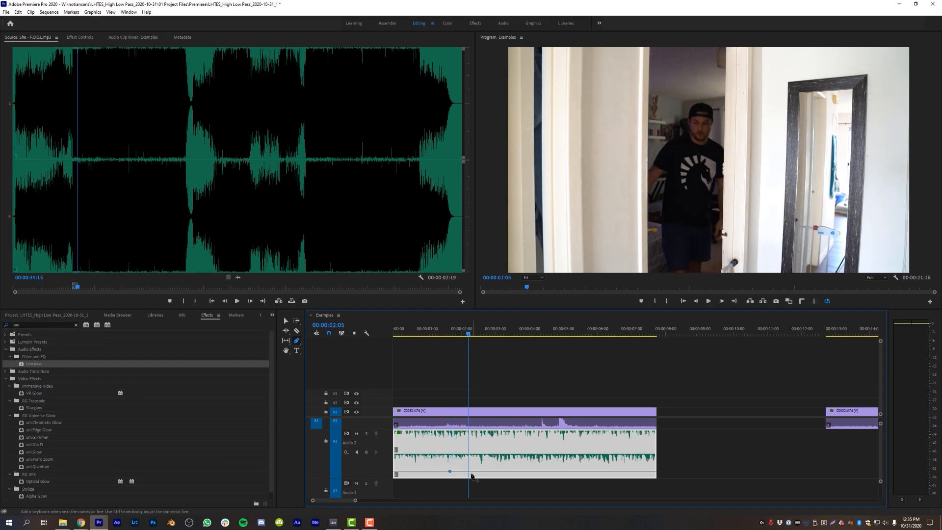
left_click_drag(469, 472, 469, 467)
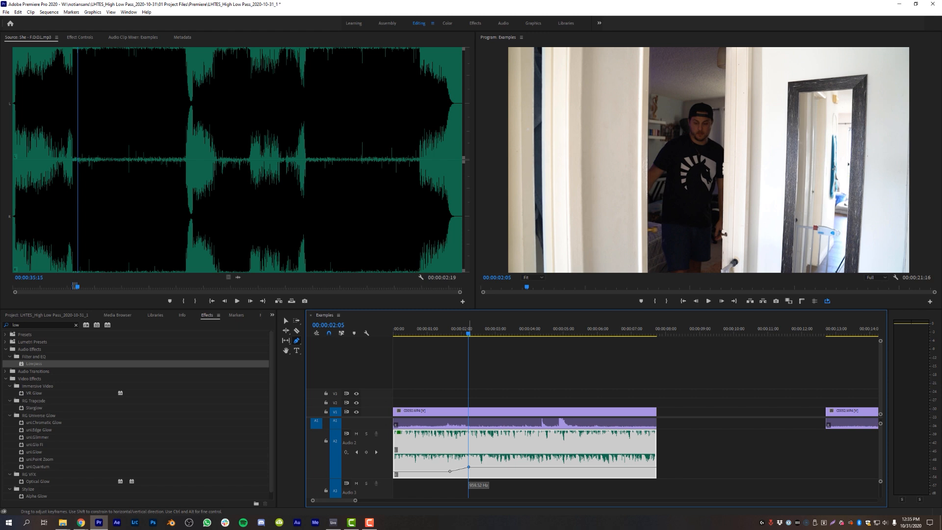
left_click(448, 331)
key("space")
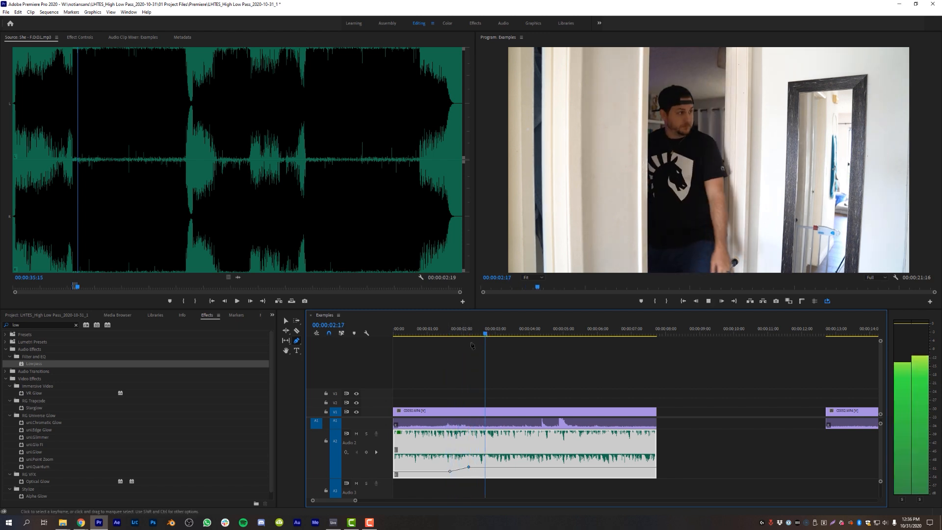
Step: Add cutoff keyframes at 00:00:03:17 and 00:00:04:17, lower the last one to the muffled level, and play back the door closing
key("space")
left_click_drag(525, 335, 519, 337)
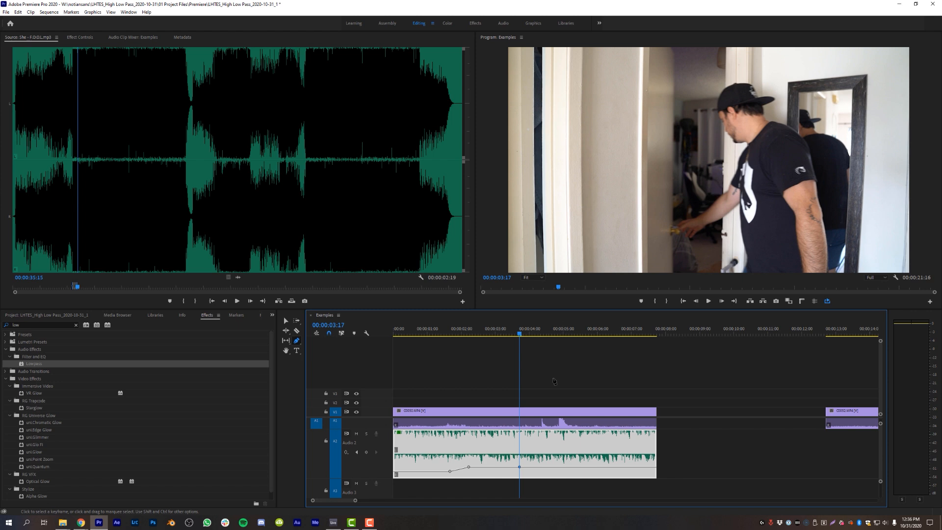
key("space")
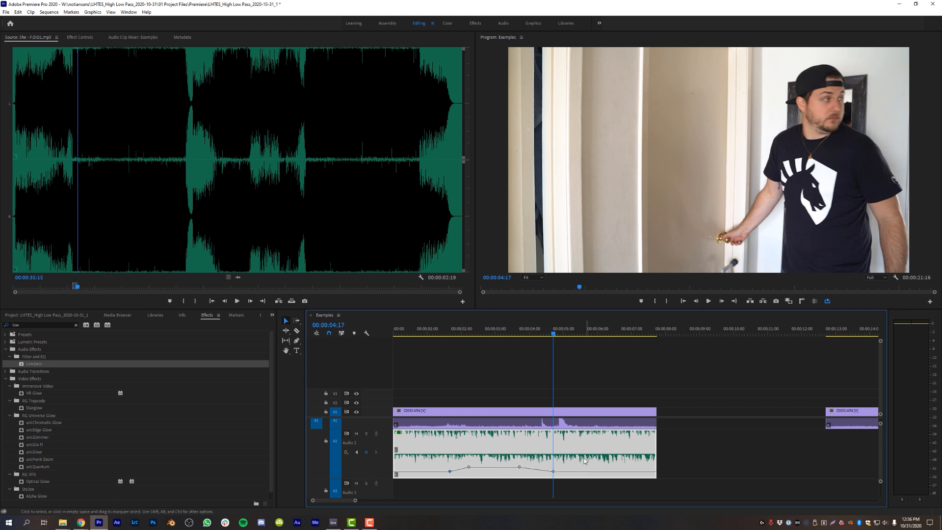
left_click(519, 335)
key("space")
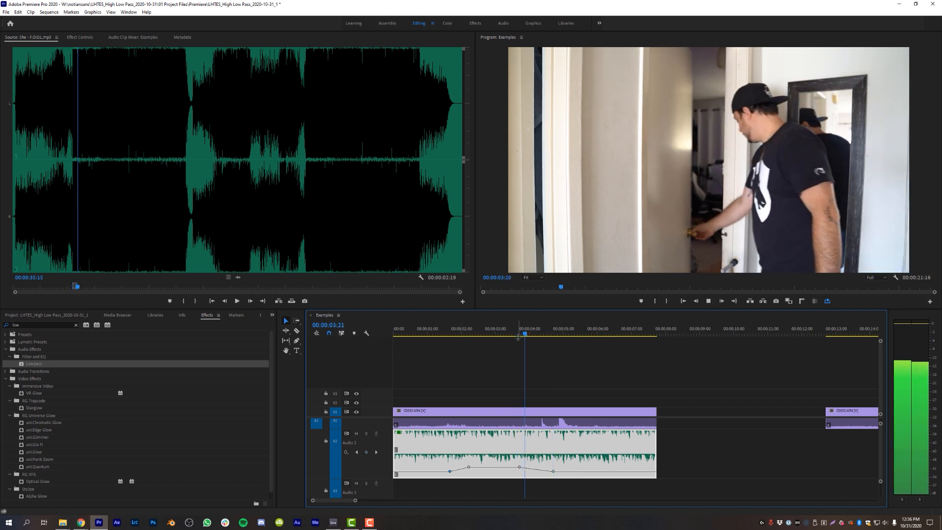
Step: Apply Ease Out to the first door-opening cutoff keyframe and Ease In to the second, and collapse the second one's incoming handle
key("space")
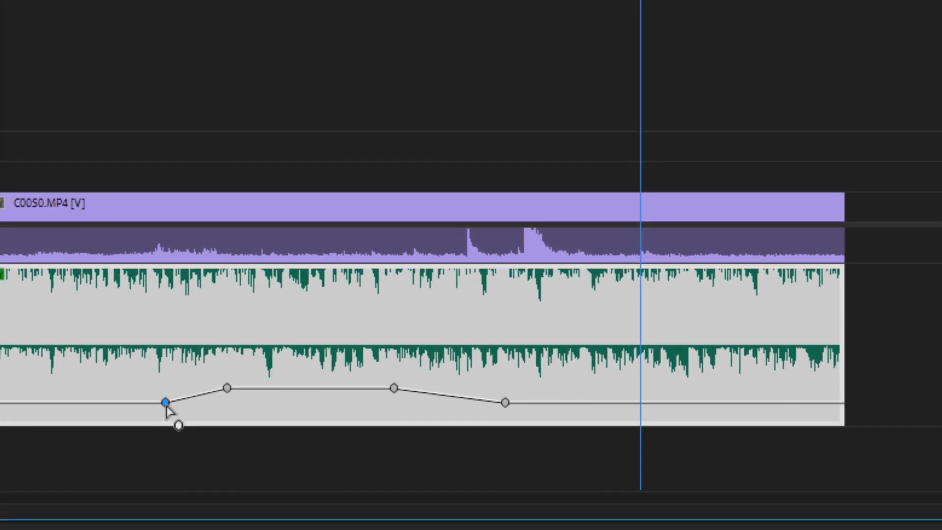
right_click(450, 471)
left_click(252, 352)
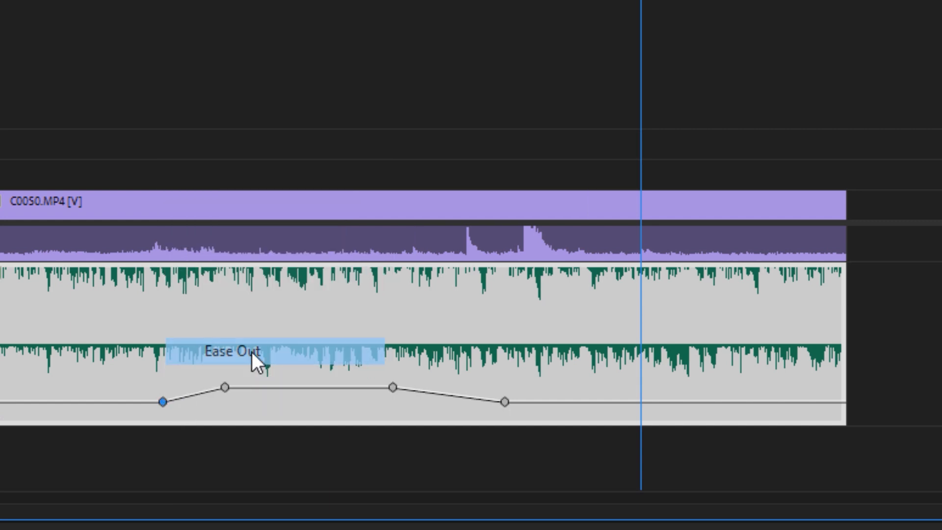
right_click(225, 387)
left_click(296, 311)
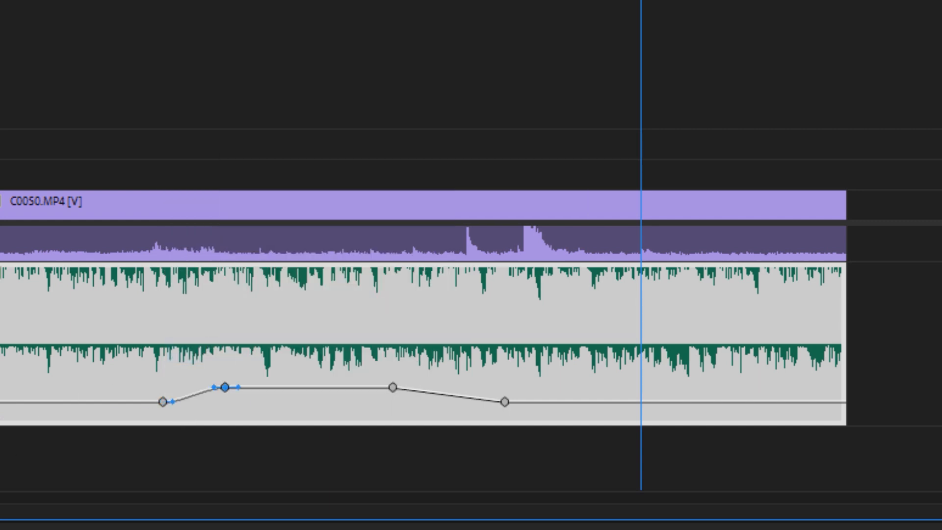
left_click(223, 1)
left_click_drag(6, 512, 3, 511)
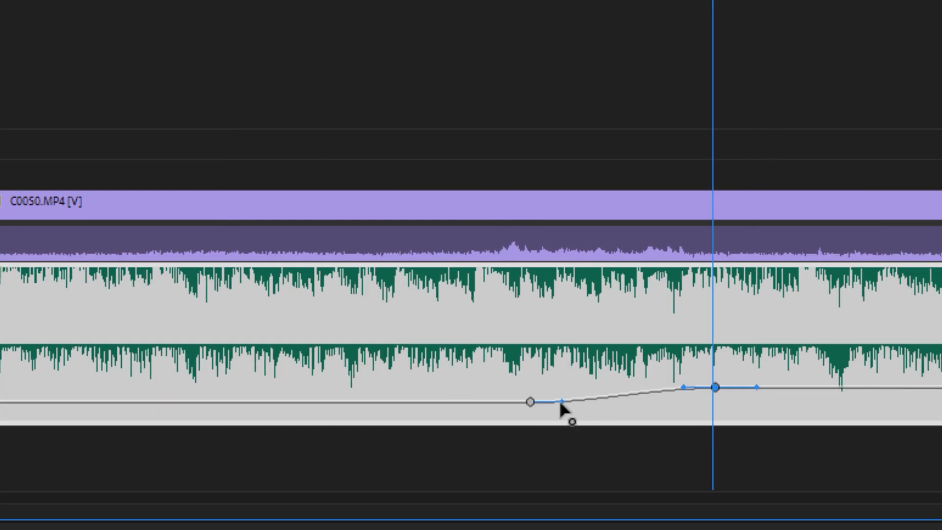
left_click_drag(683, 386, 714, 386)
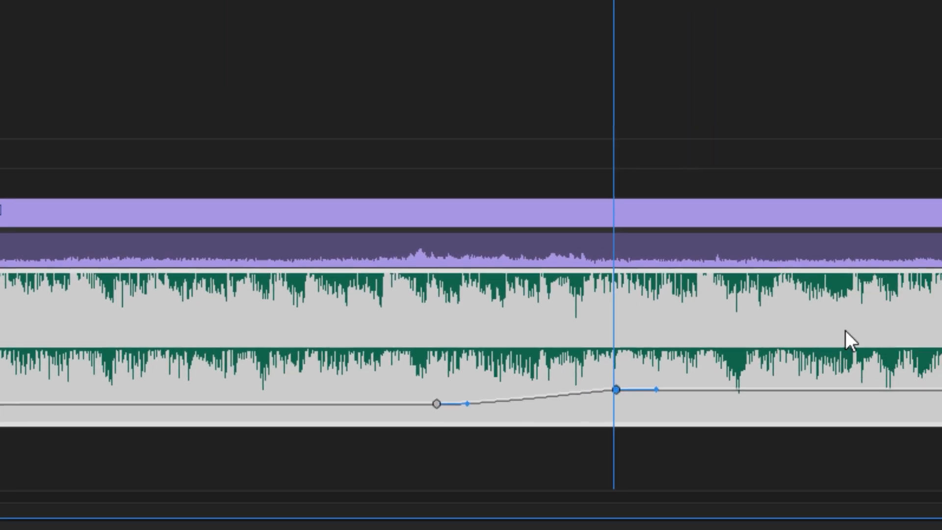
Step: Apply Ease Out and Ease In to the two door-closing cutoff keyframes, shorten the first one's outgoing handle, and play back the transitions
scroll(411, 369, "down", 4)
right_click(275, 401)
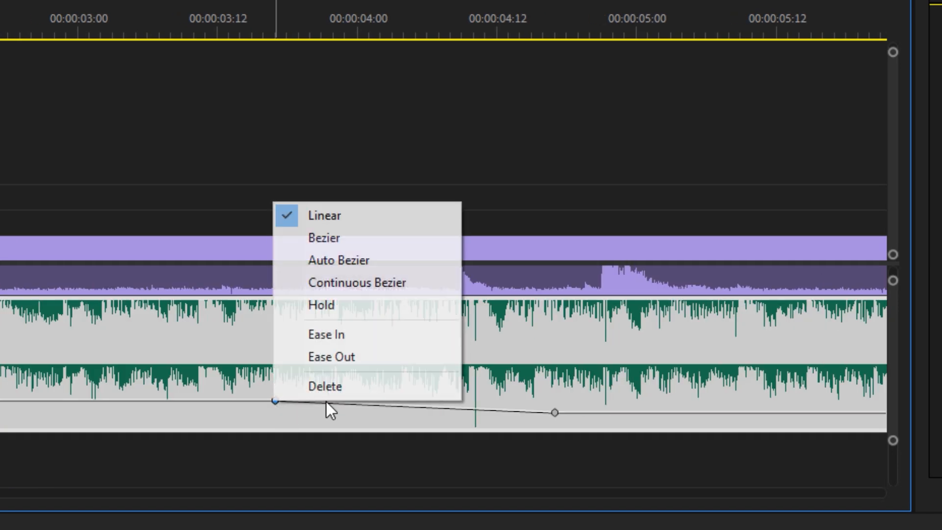
left_click(358, 363)
right_click(556, 413)
left_click(638, 349)
left_click_drag(321, 401, 282, 401)
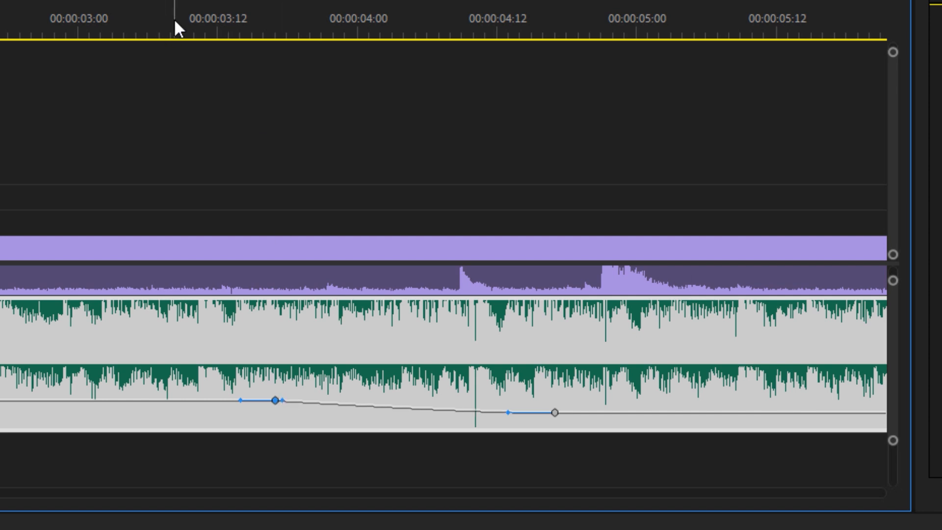
key("space")
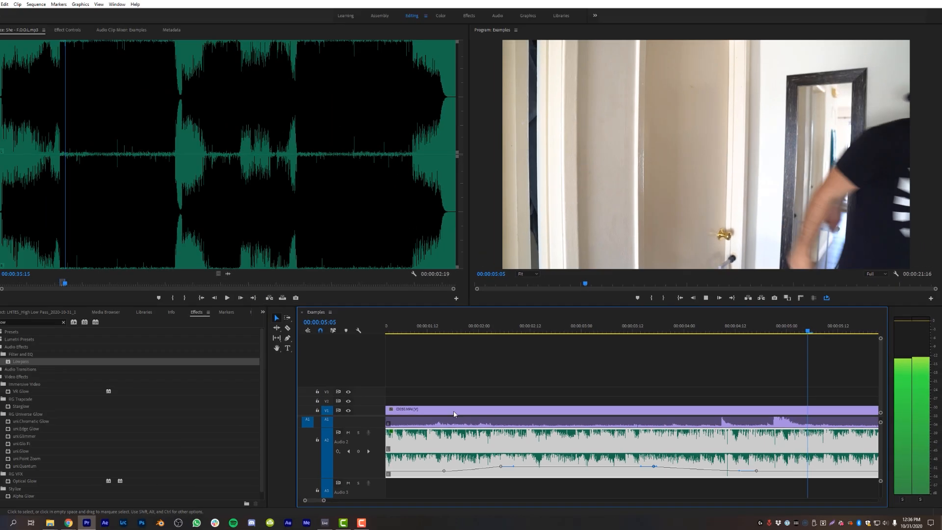
key("space")
Step: Try shifting all four Lowpass cutoff keyframes forward by about two seconds along the music clip
left_click_drag(323, 500, 349, 500)
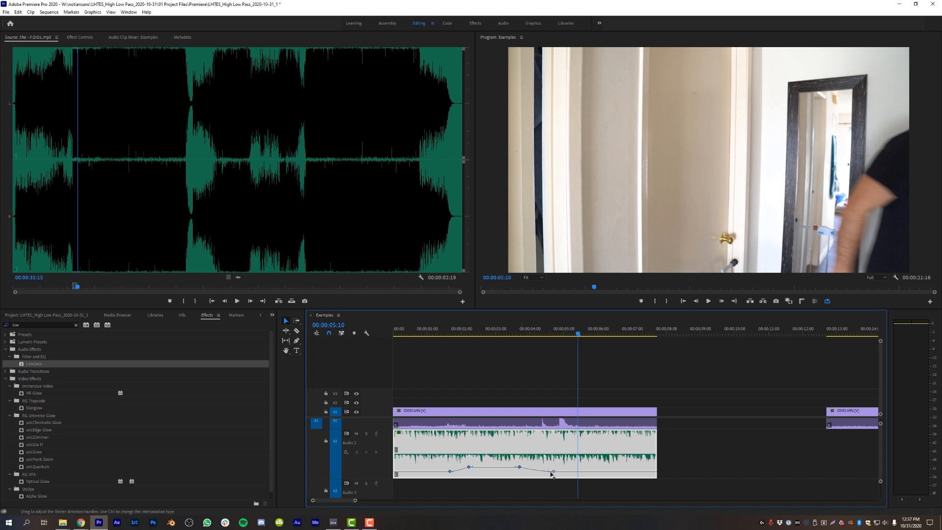
left_click_drag(469, 468, 532, 468)
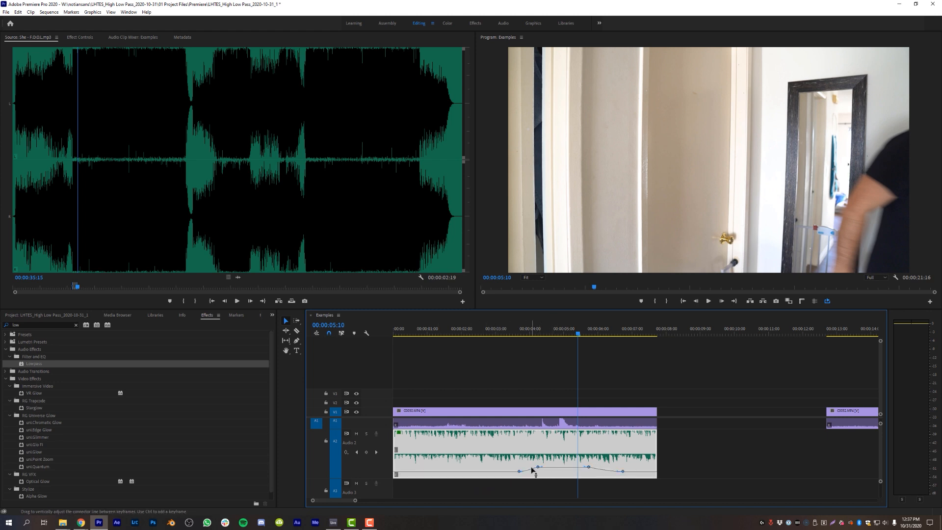
left_click(497, 369)
Step: Play back the door scene to check the eased cutoff keyframes against the opening and closing
left_click(444, 331)
key("space")
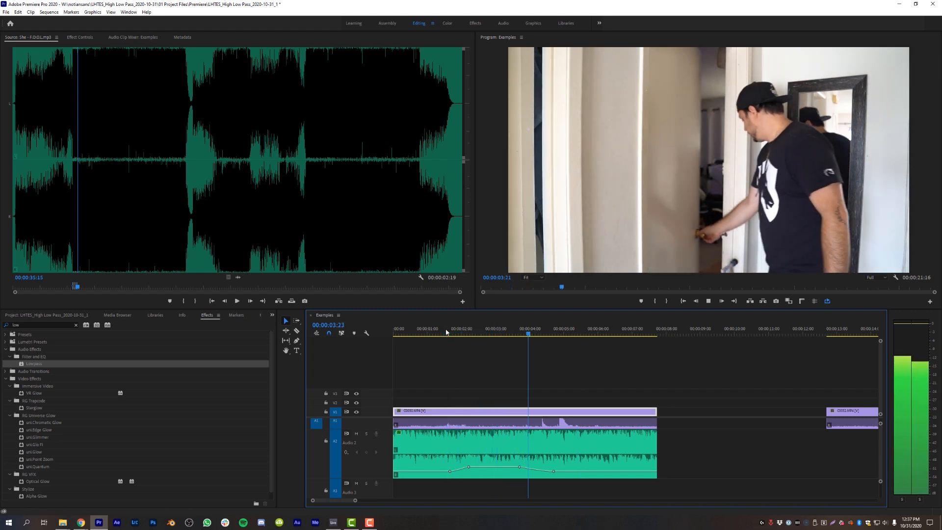
key("space")
Step: Place Told U - CloudNone & Direct.mp3 on Audio 3 at 00:00:12:17 and extend it to the end of the second video clip
left_click_drag(355, 501, 389, 501)
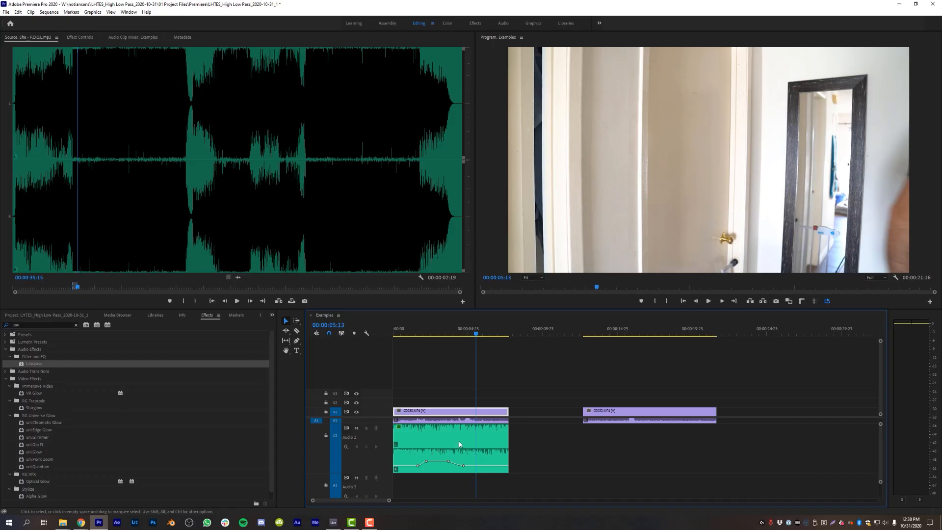
left_click_drag(458, 441, 502, 436)
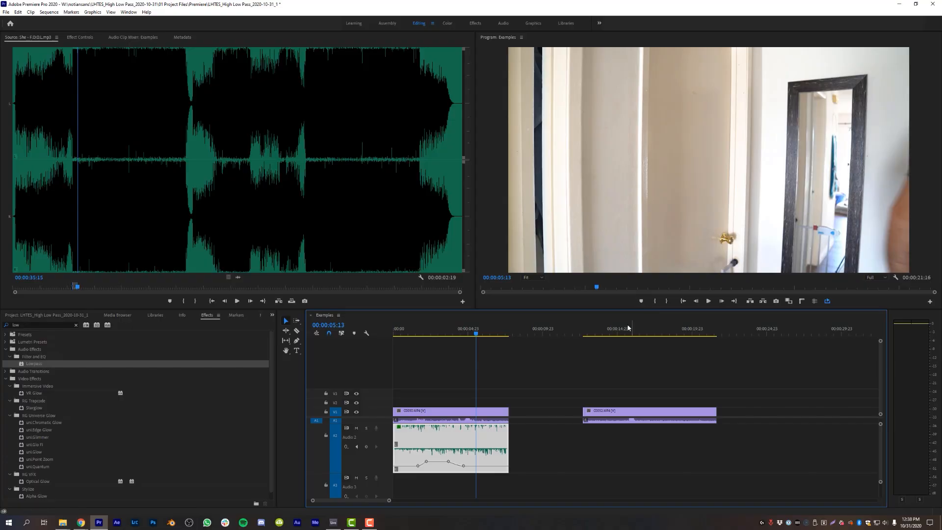
left_click(589, 335)
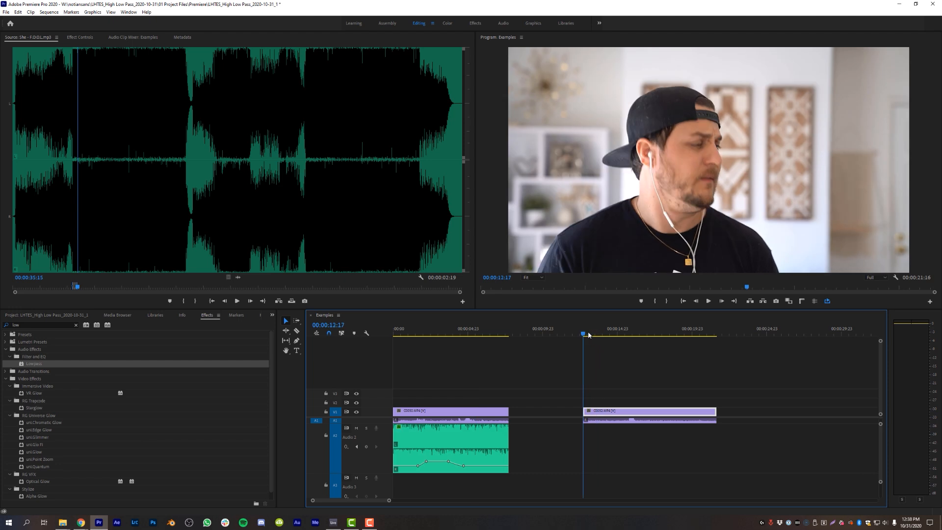
scroll(632, 456, "down", 2)
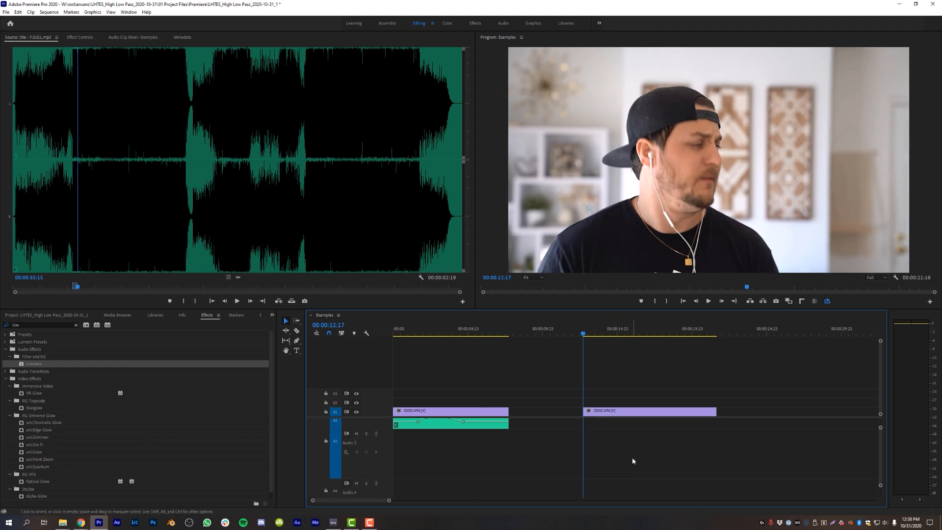
left_click(46, 314)
double_click(72, 381)
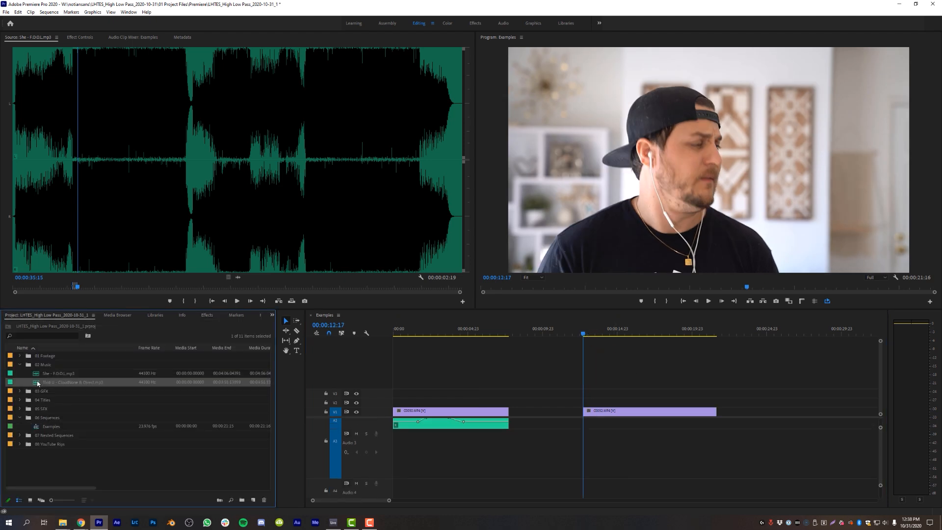
left_click_drag(245, 280, 643, 454)
left_click_drag(697, 442, 716, 442)
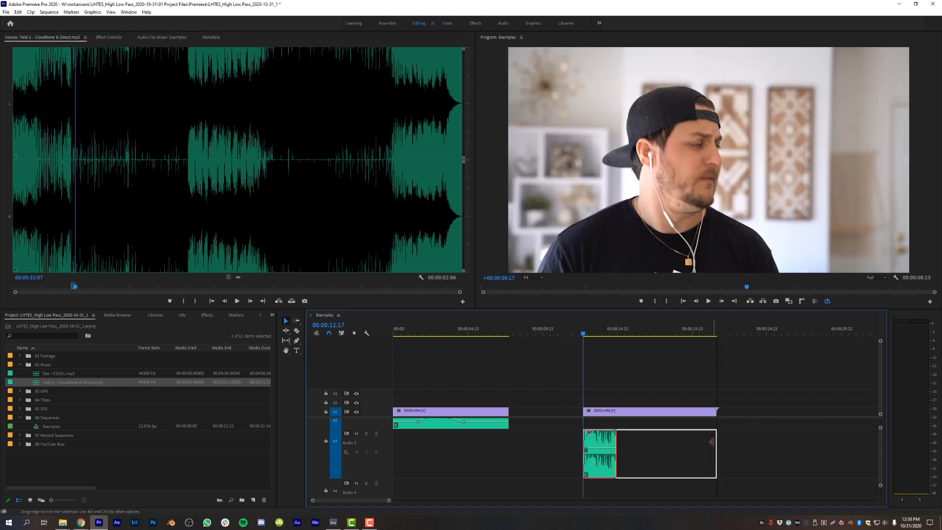
Step: Show the Audio Track Mixer and add a Highpass effect to the first effect slot of Audio 3
left_click(651, 445)
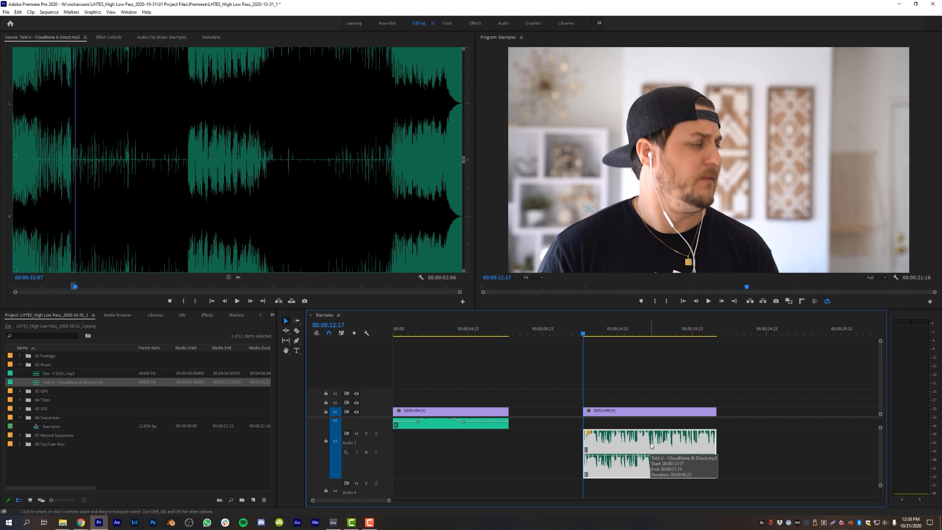
left_click(610, 367)
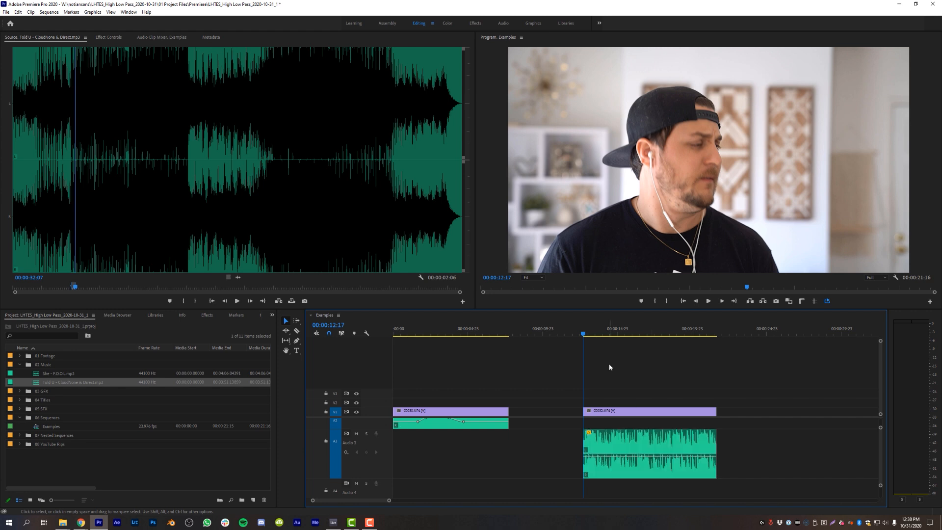
left_click(617, 441)
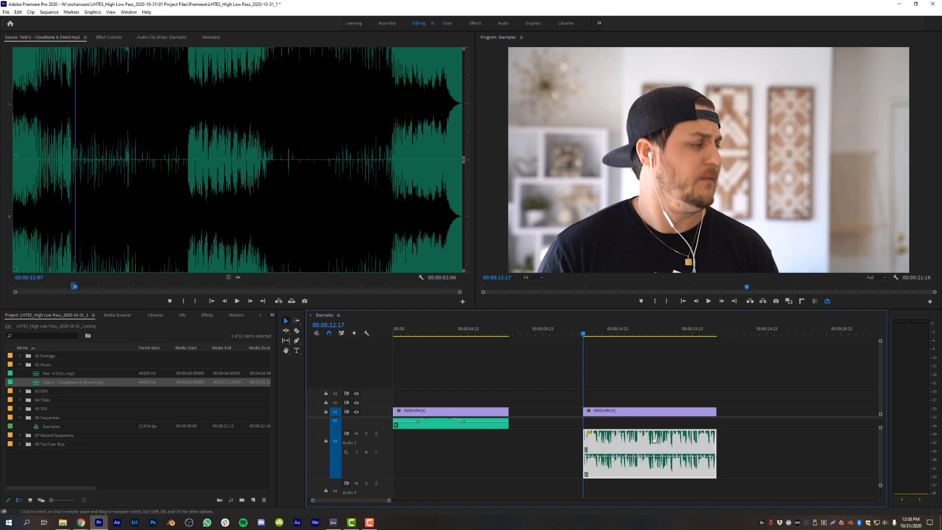
left_click(129, 12)
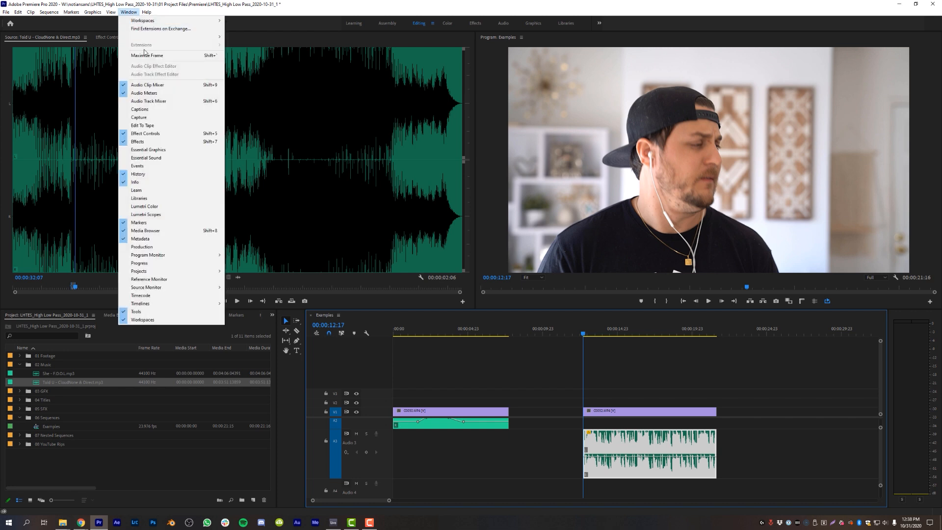
left_click(165, 102)
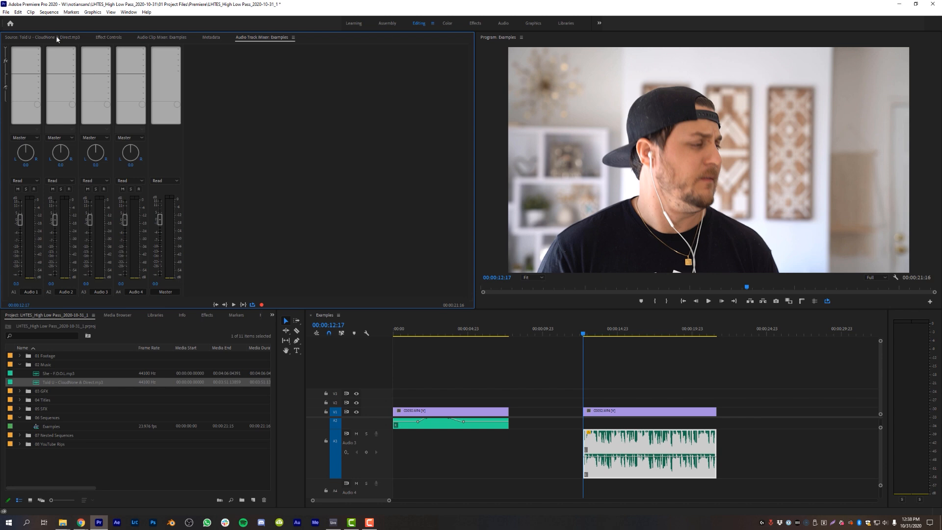
left_click(109, 59)
mouse_move(113, 82)
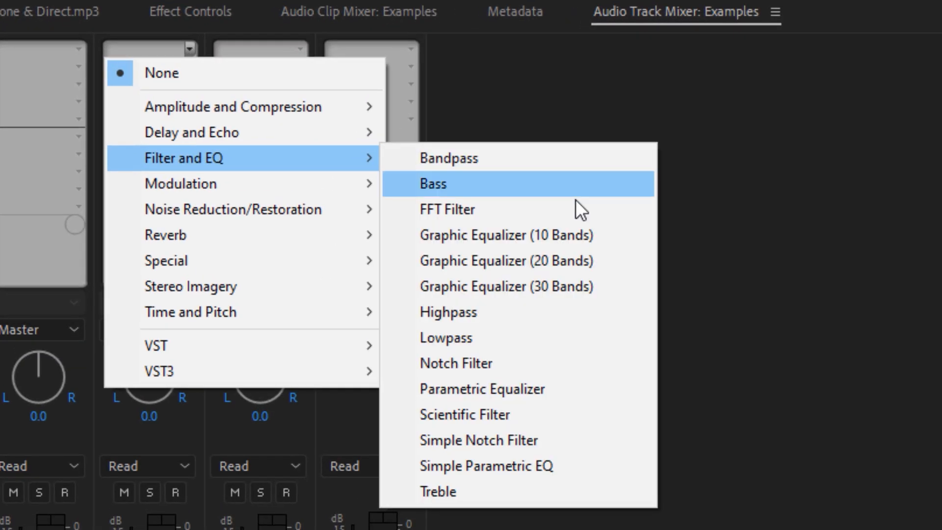
left_click(211, 133)
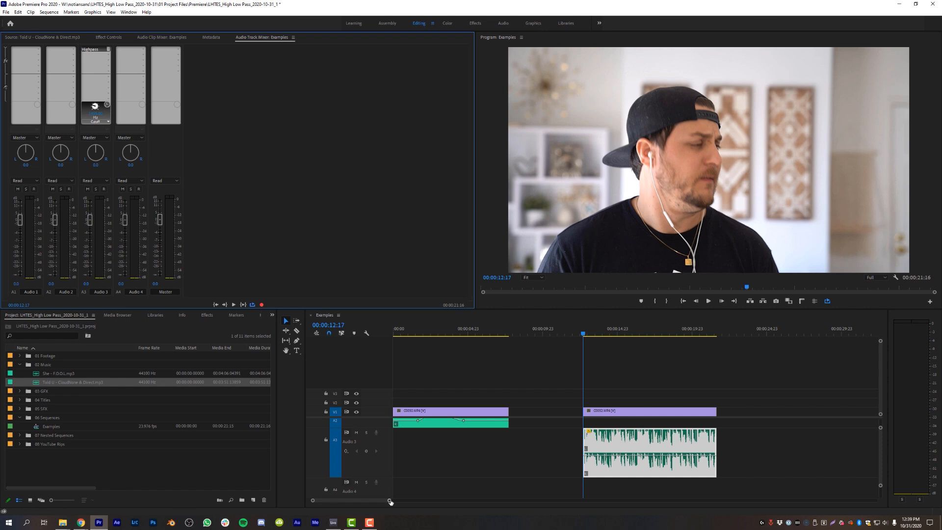
Step: Set the Audio 3 track to display keyframes for the Highpass Cutoff
left_click_drag(390, 501, 467, 501)
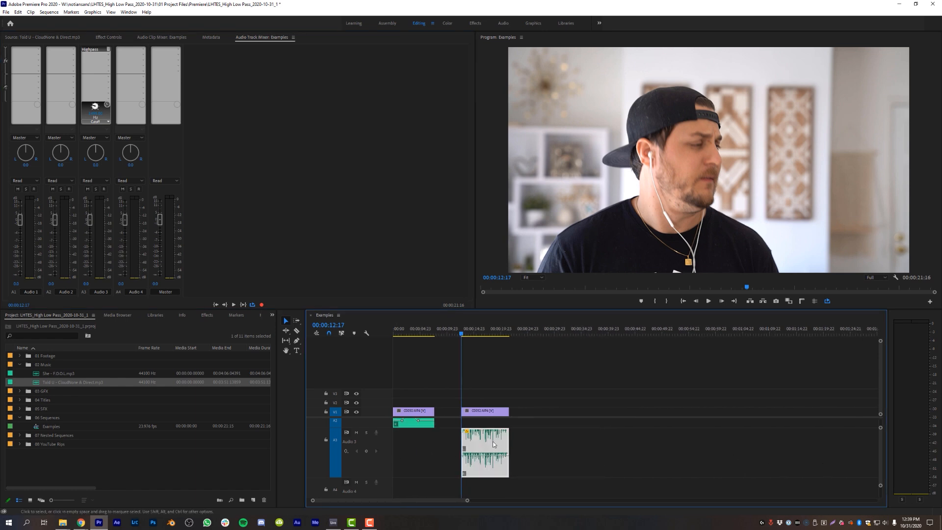
left_click(418, 459)
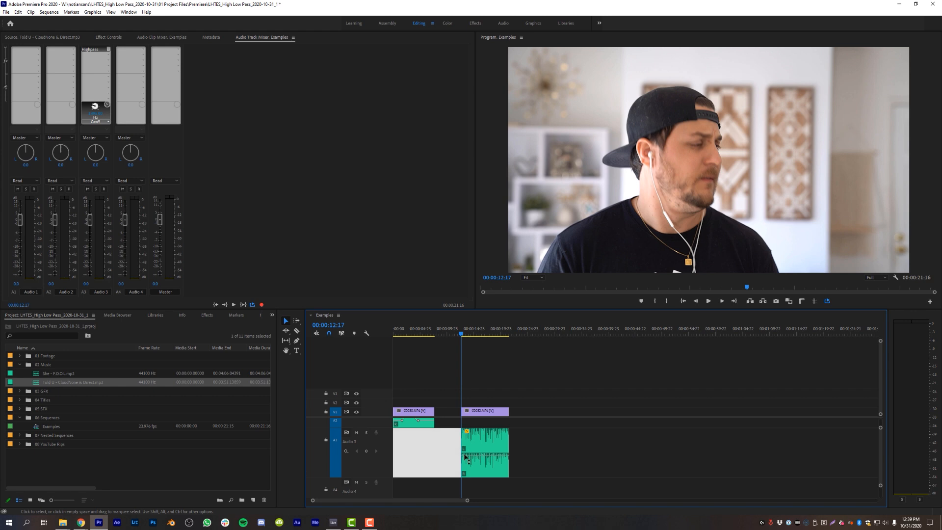
left_click_drag(468, 501, 416, 502)
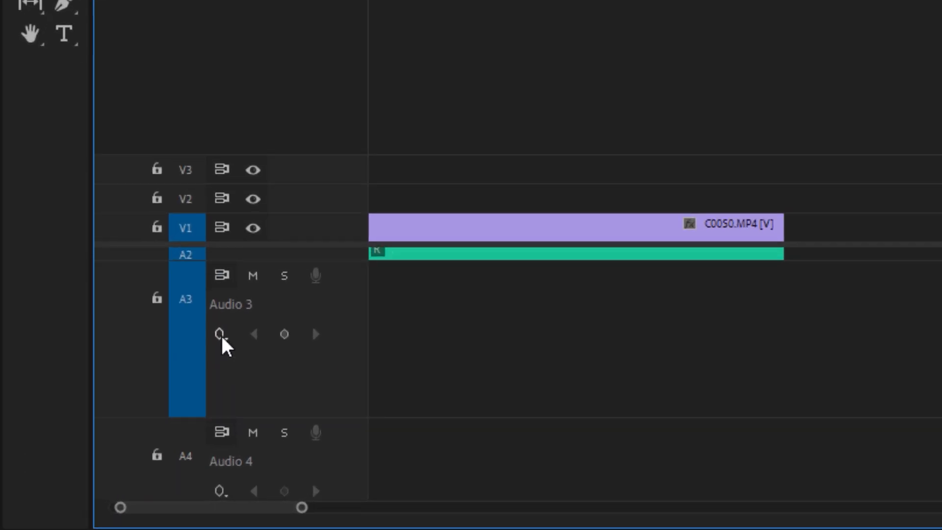
left_click(221, 334)
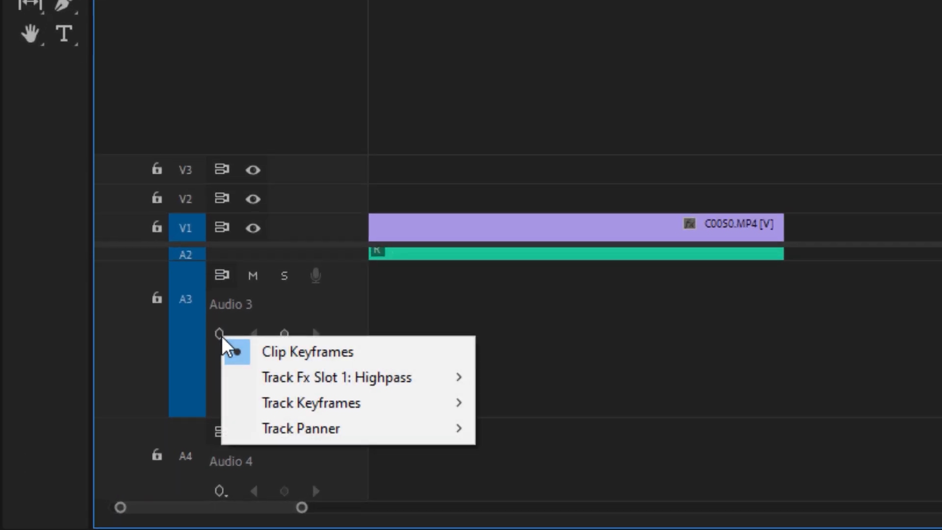
mouse_move(358, 376)
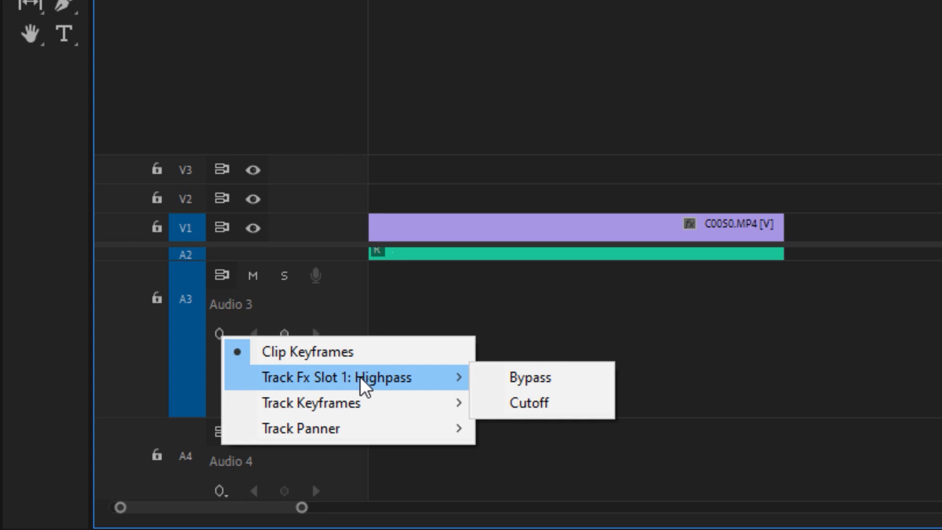
left_click(540, 403)
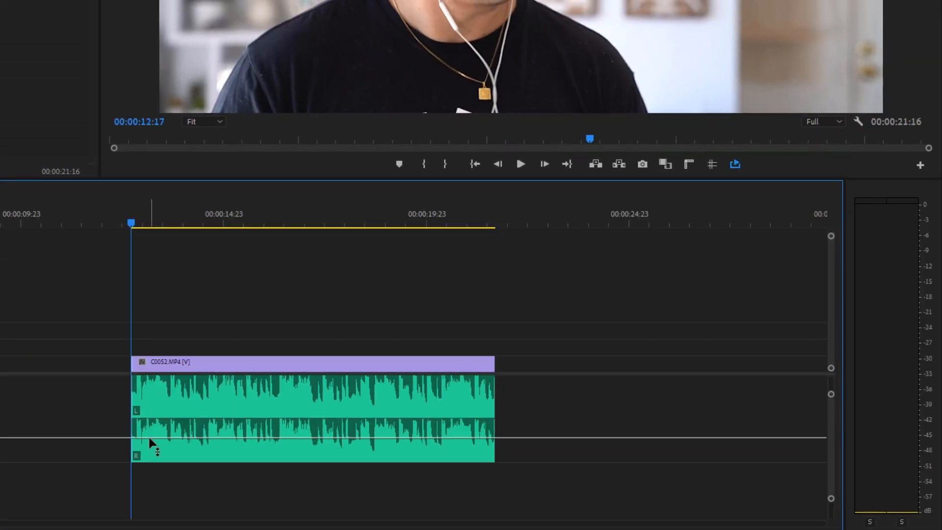
Step: Raise Audio 3's Highpass cutoff to thin out the music, and fine-tune it slightly lower while playing back the earphone scene
left_click_drag(148, 435, 147, 397)
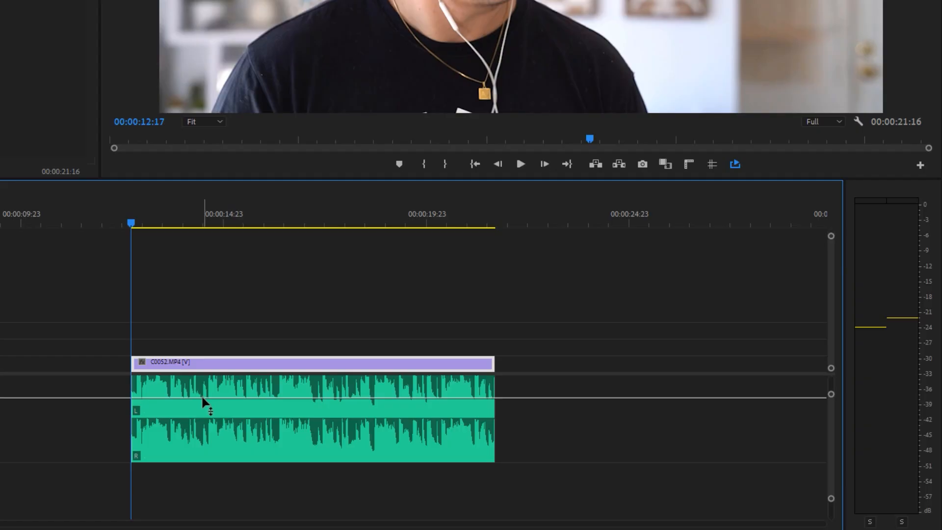
key("space")
left_click_drag(207, 397, 205, 410)
key("space")
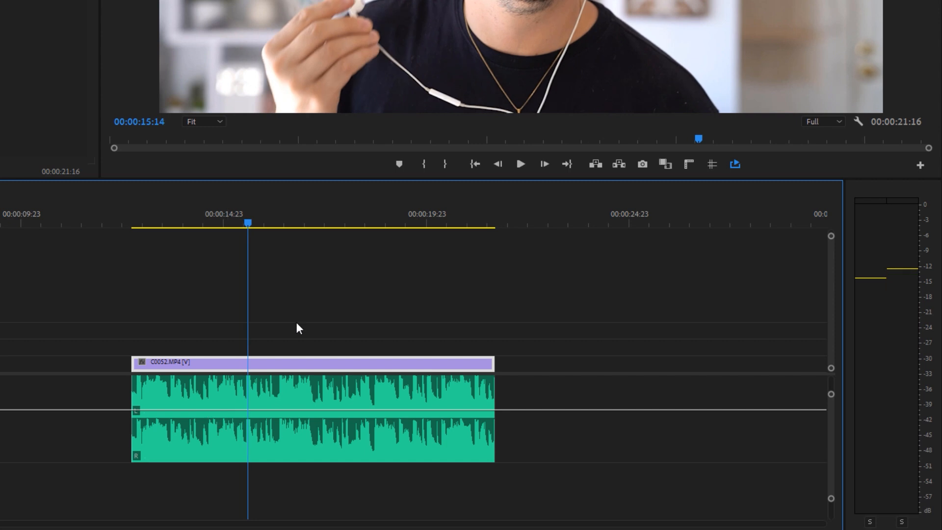
Step: Add Highpass cutoff keyframes at 00:00:14:23 and 00:00:15:14, lowering the second one to about 2418 Hz
left_click_drag(248, 225, 224, 225)
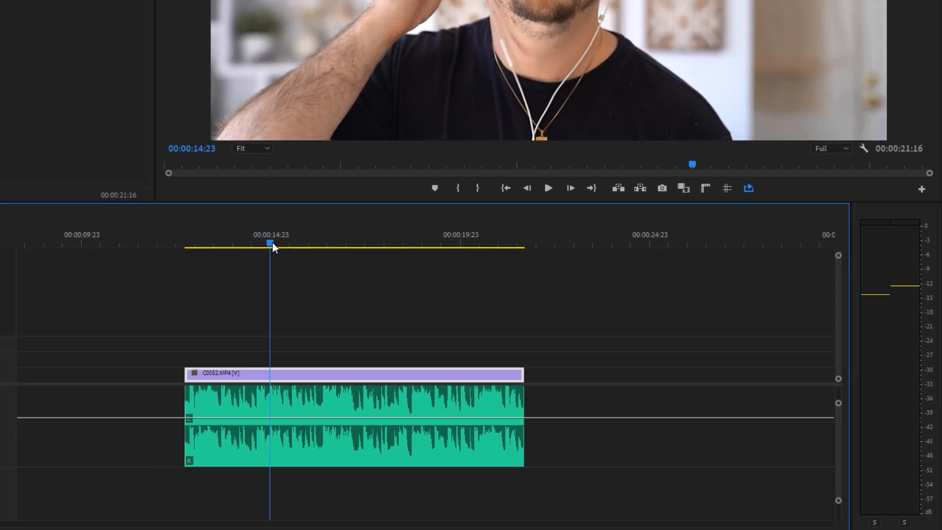
key("p")
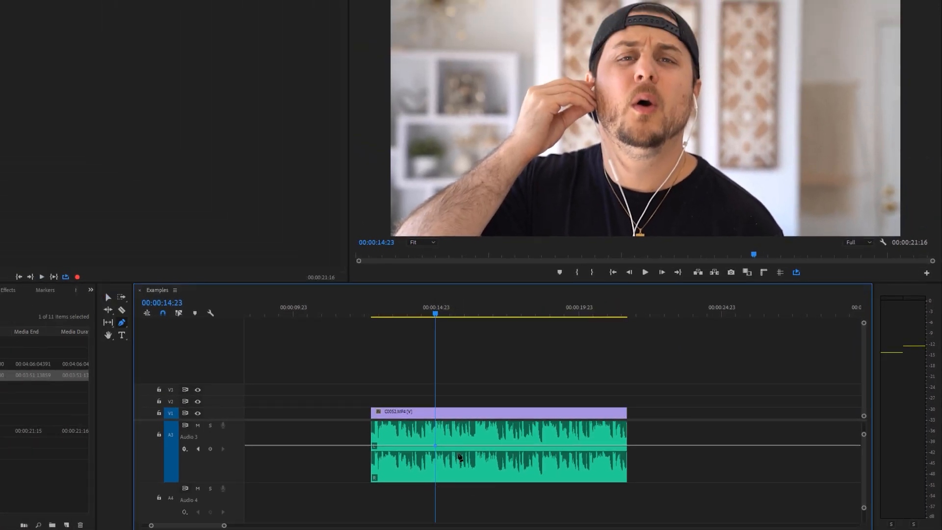
key("space")
left_click_drag(453, 446, 452, 461)
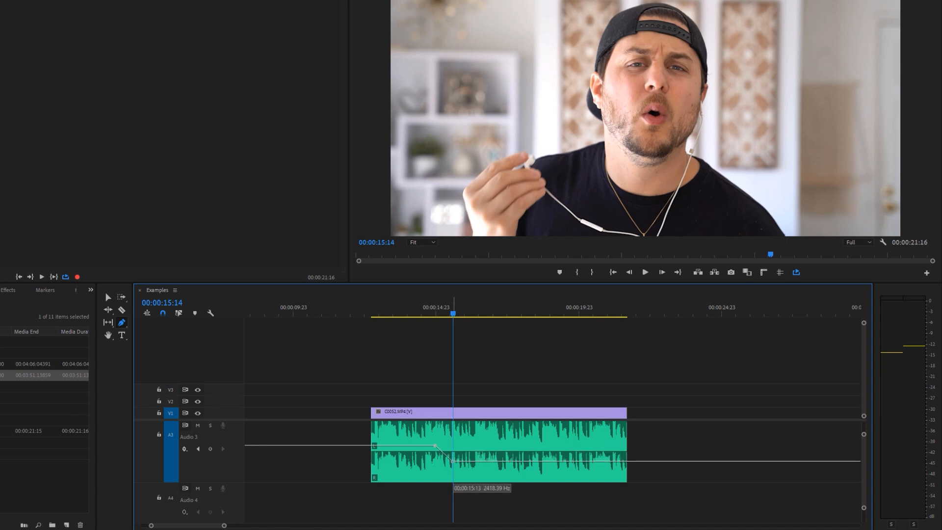
Step: Move Audio 3's first Highpass cutoff keyframe to 00:00:15:06 and the second to about 00:00:15:10, matching the earphone's removal
left_click(429, 315)
key("space")
key("space")
left_click(444, 316)
key("v")
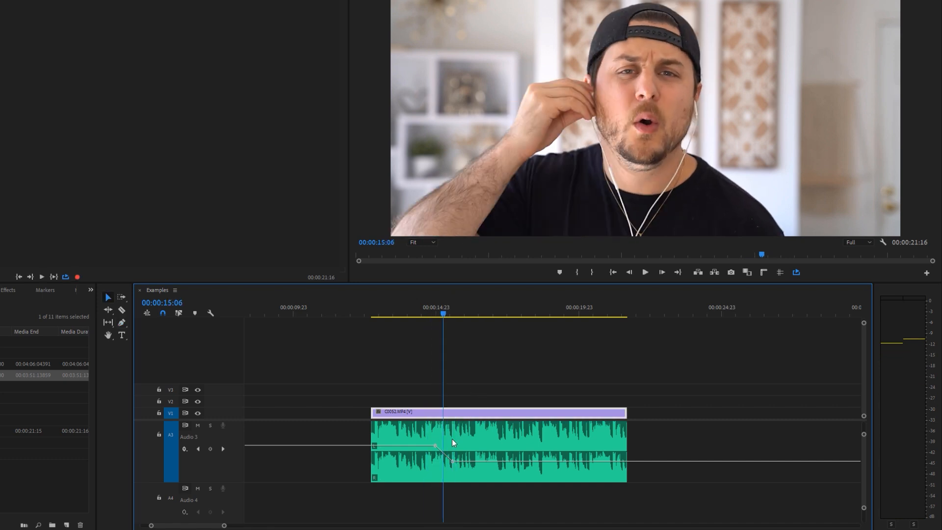
left_click_drag(436, 447, 439, 445)
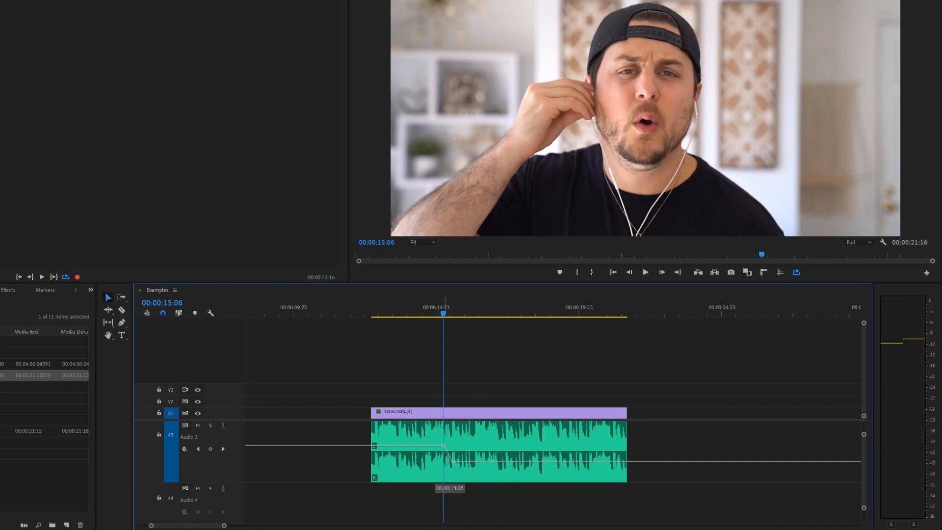
left_click(512, 447)
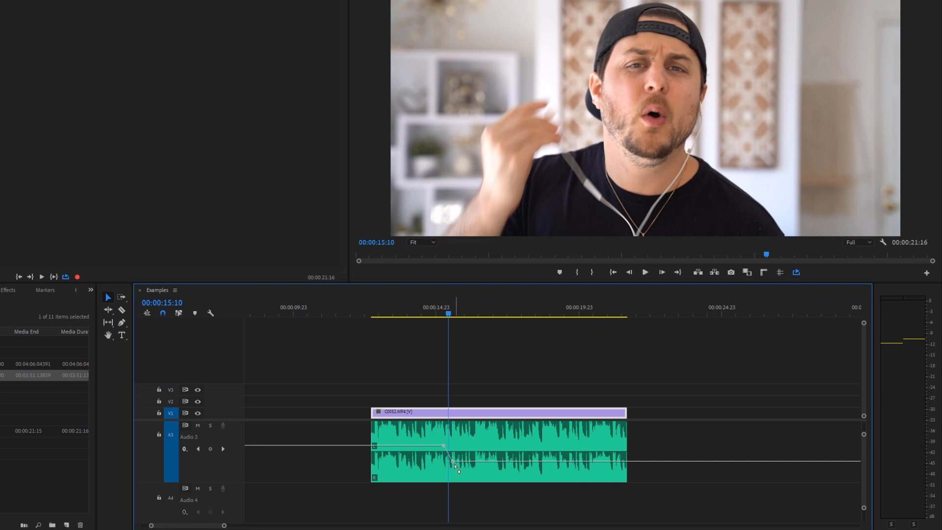
left_click_drag(453, 462, 451, 461)
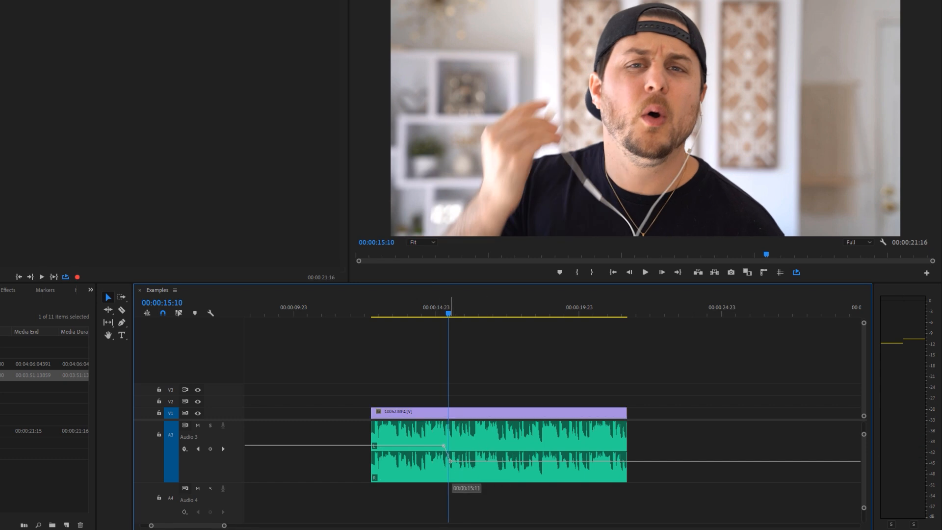
Step: Lower Audio 3's Highpass cutoff line after the second keyframe slightly more, and play back the earphone removal
left_click(437, 308)
key("space")
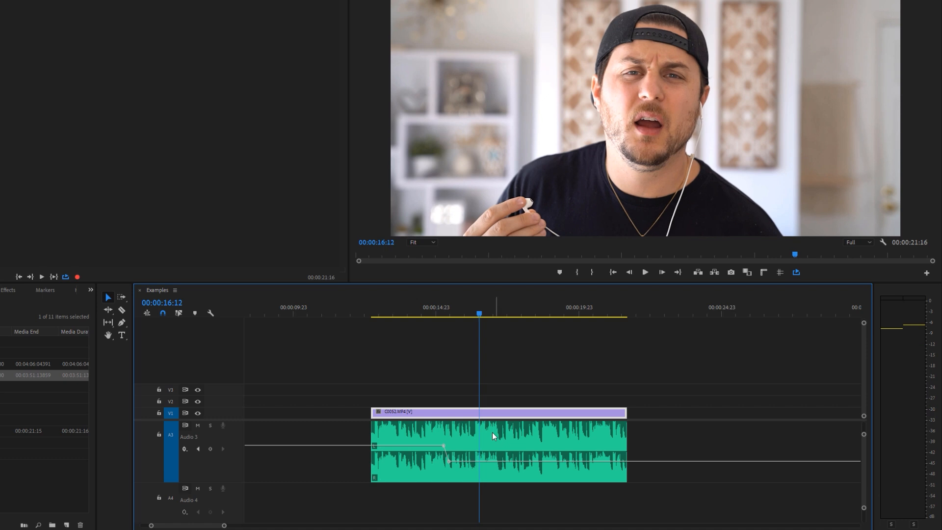
left_click_drag(482, 465, 483, 465)
left_click(434, 309)
key("space")
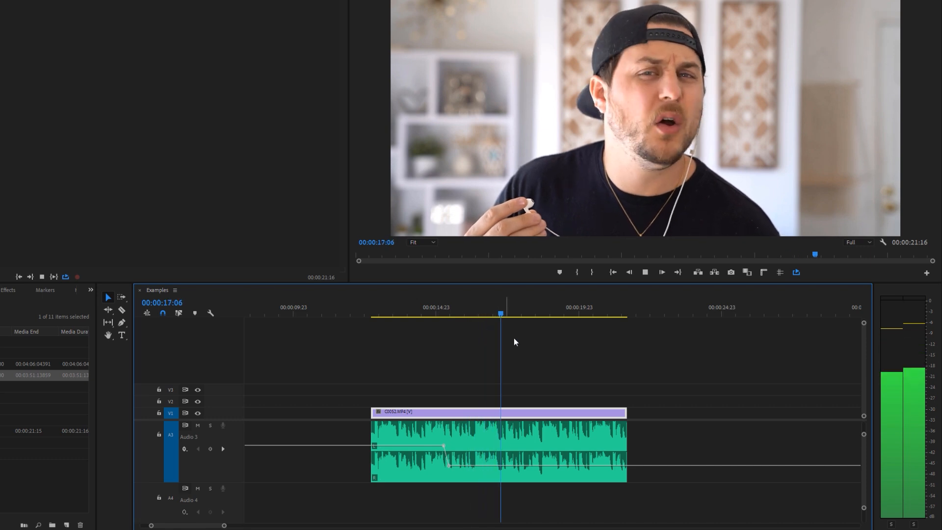
Step: Add a Highpass cutoff keyframe at 00:00:18:05 and paste a copy of the first keyframe at 00:00:18:11, then play back the scene
key("space")
key("p")
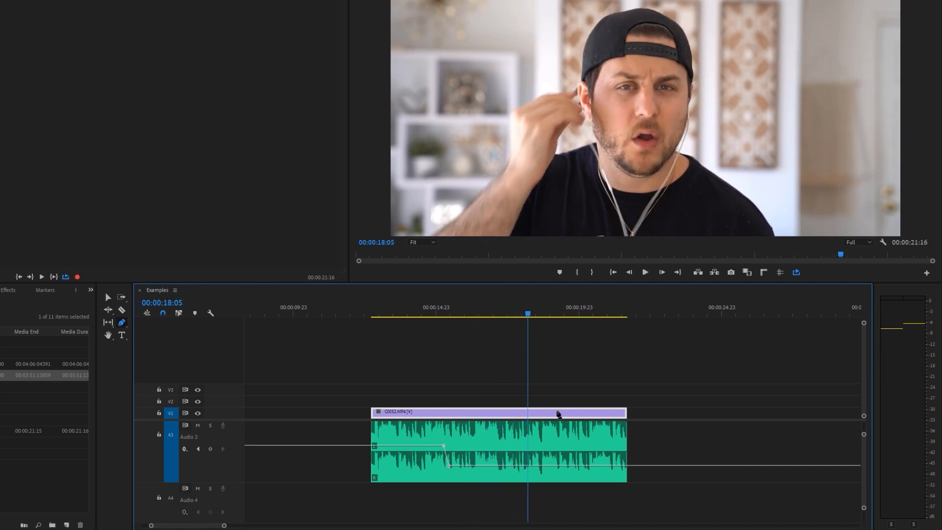
left_click(528, 465)
key("space")
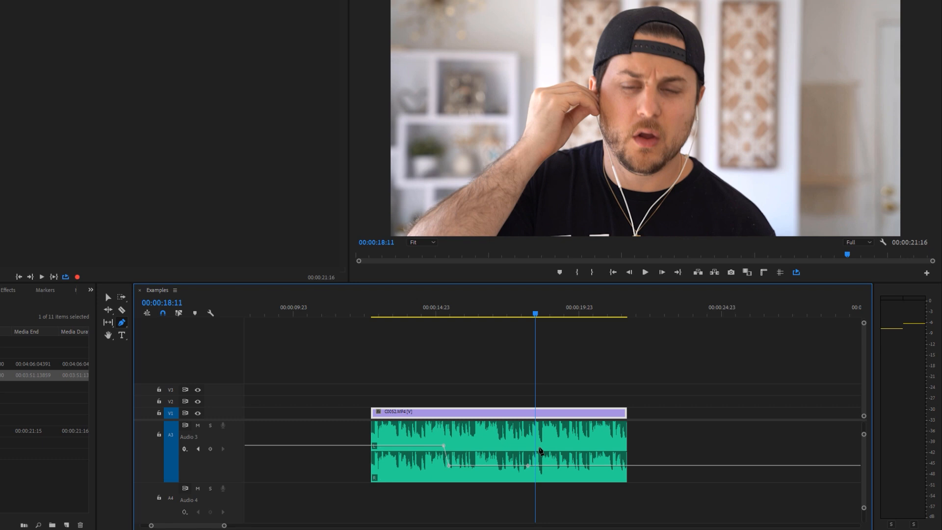
left_click(444, 447)
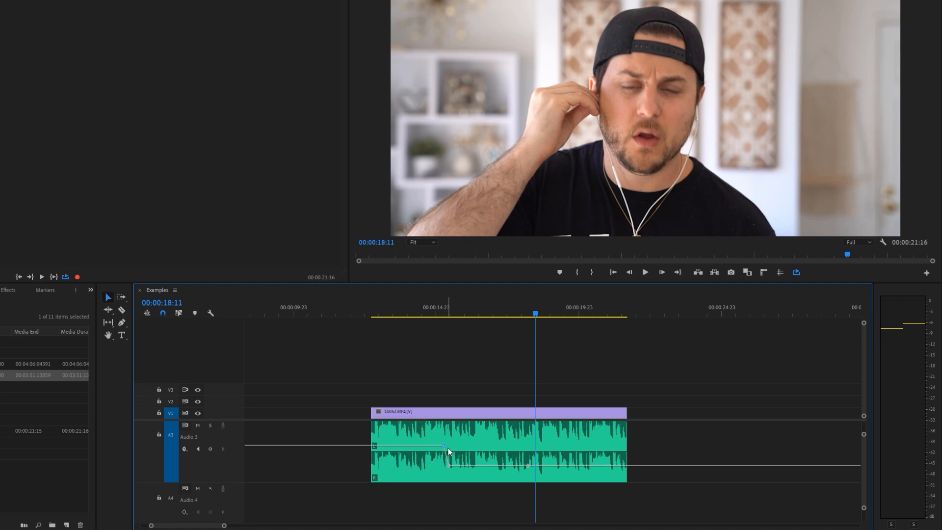
key("ctrl+v")
left_click_drag(530, 312, 424, 314)
key("space")
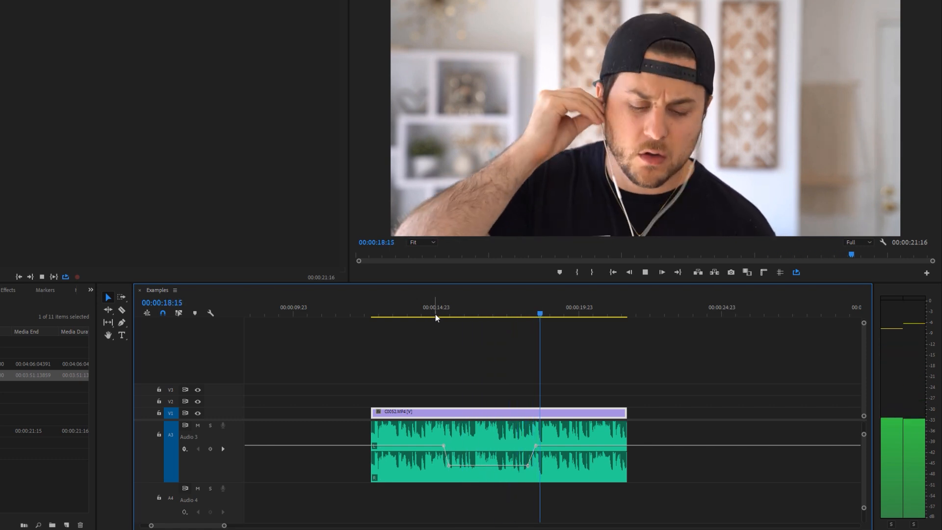
key("space")
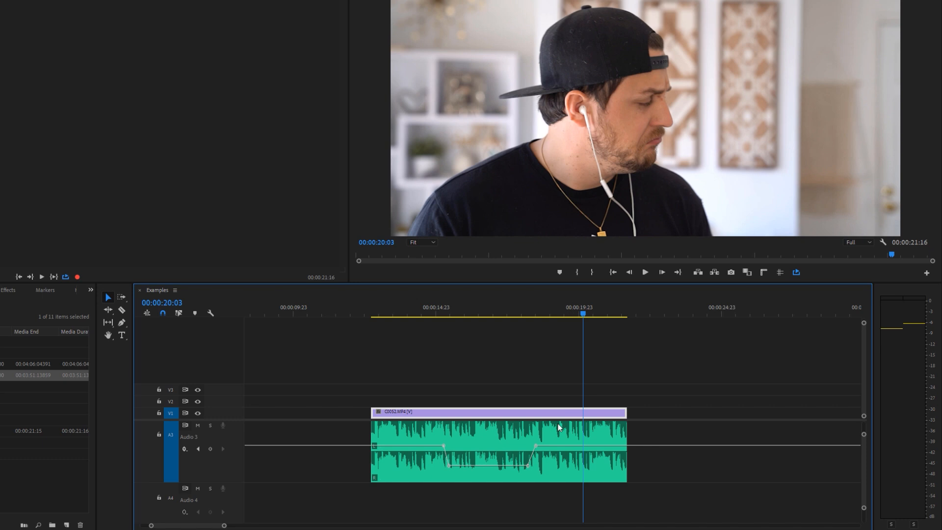
Step: Move the Audio 3 music clip to the end of the earphone video, and redisplay the track's Highpass Cutoff keyframes
left_click(475, 434)
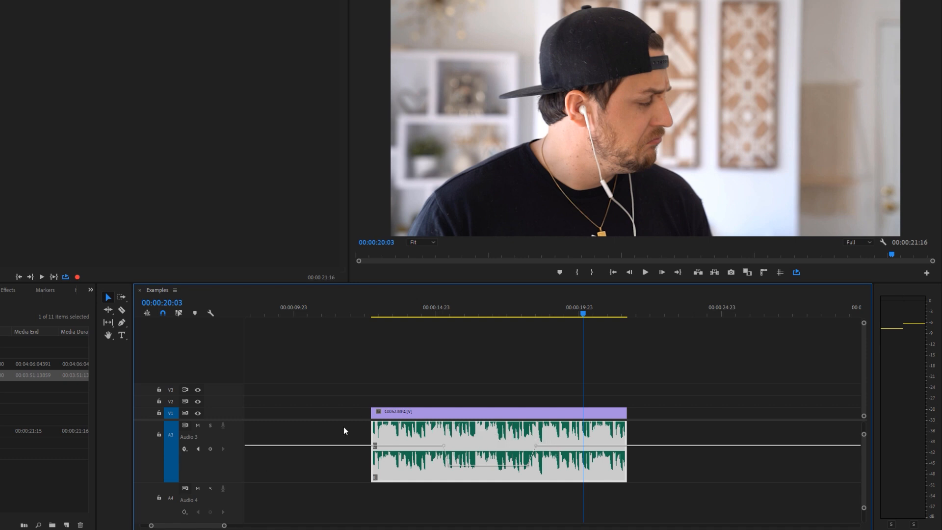
left_click(182, 448)
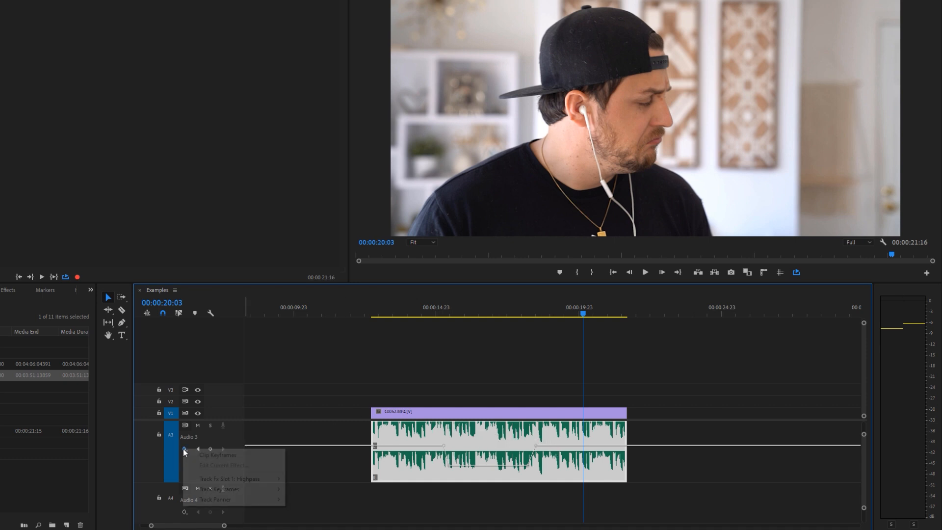
left_click(220, 456)
left_click_drag(443, 432, 690, 432)
left_click(184, 448)
mouse_move(228, 478)
left_click(309, 489)
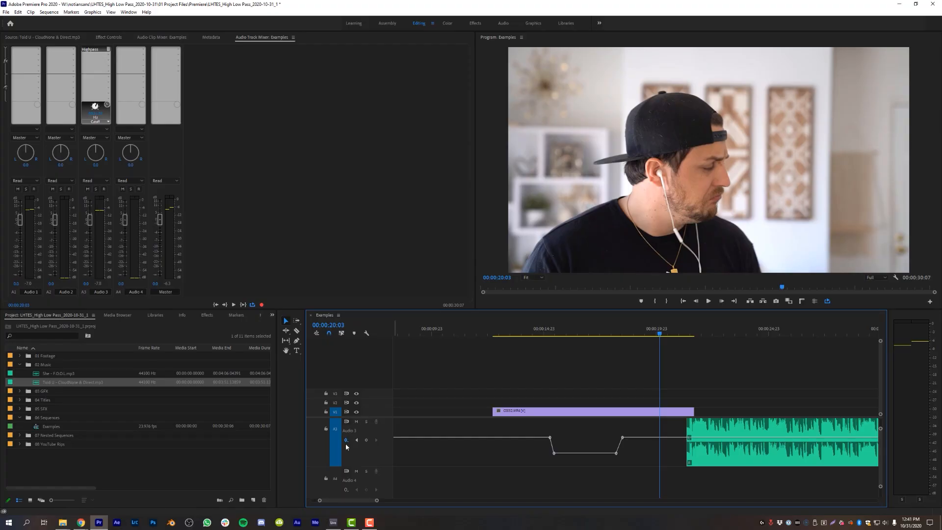
Step: Switch Audio 3 to Clip Keyframes and move the music clip back directly under the earphone video clip
left_click(346, 441)
left_click(363, 447)
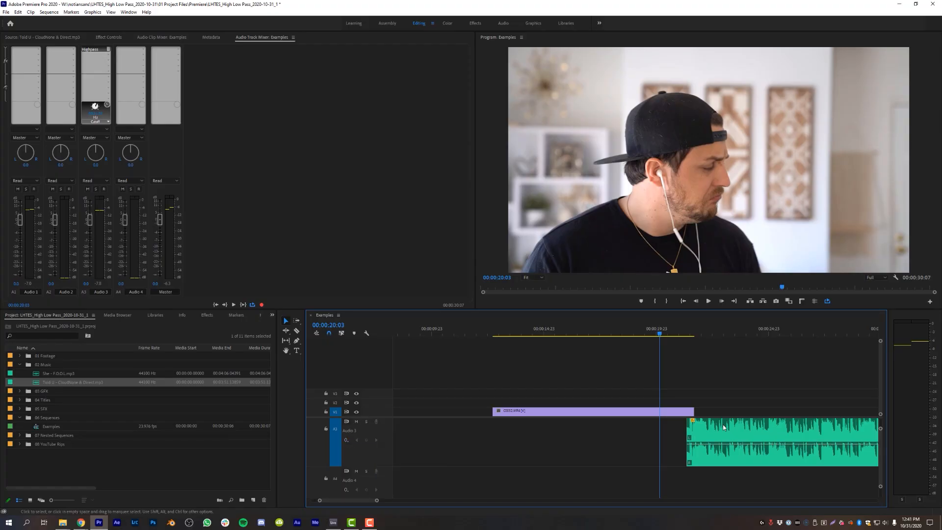
left_click_drag(743, 424, 728, 425)
left_click_drag(377, 500, 420, 499)
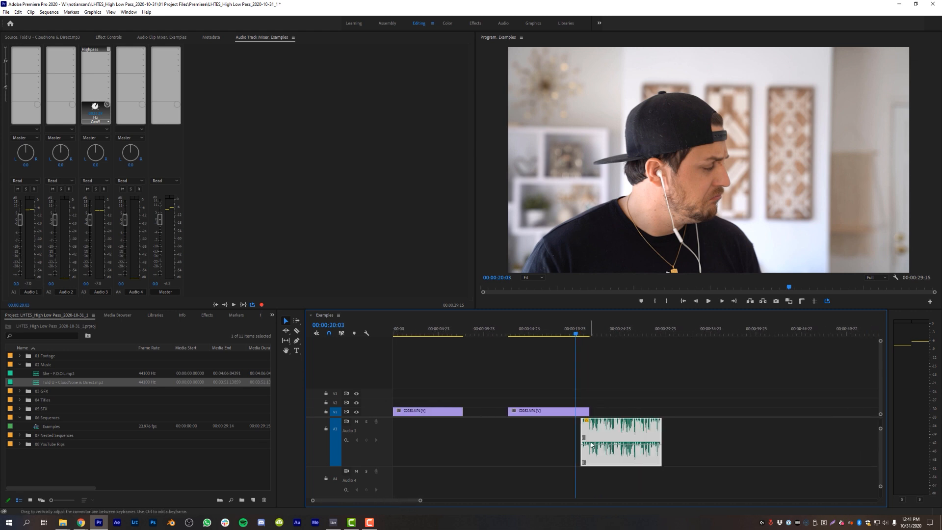
left_click(545, 441)
left_click_drag(590, 430, 543, 433)
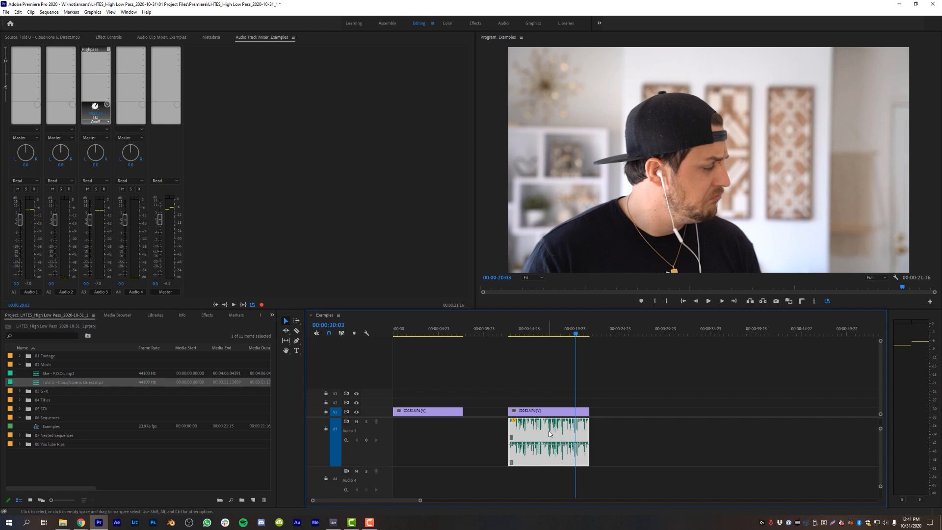
Step: Extend the music clip's end, shift the clip earlier, and trim both ends to match the earphone video clip
left_click_drag(592, 430, 668, 430)
left_click_drag(606, 434, 545, 434)
left_click_drag(448, 433, 510, 433)
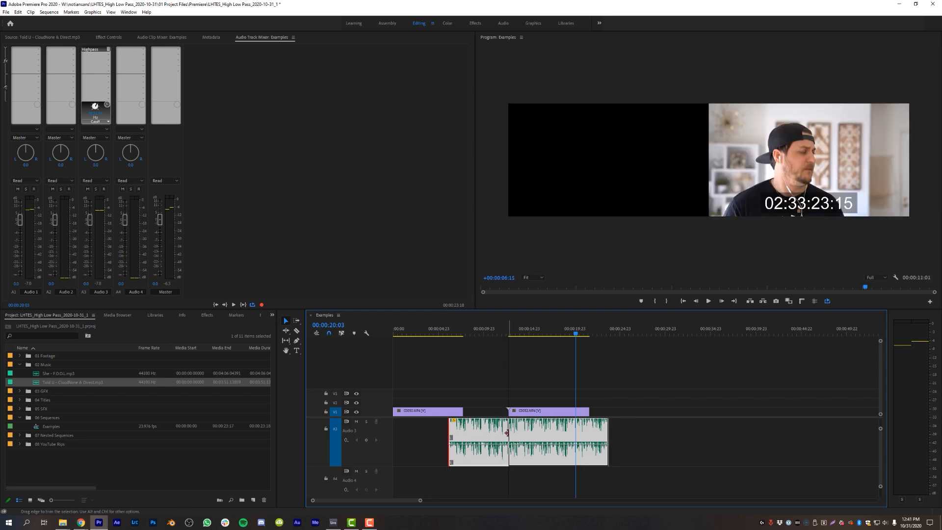
left_click_drag(606, 430, 588, 431)
Step: Display Audio 3's Highpass Cutoff keyframes and play back the earphone scene from 00:00:14:08
left_click(347, 439)
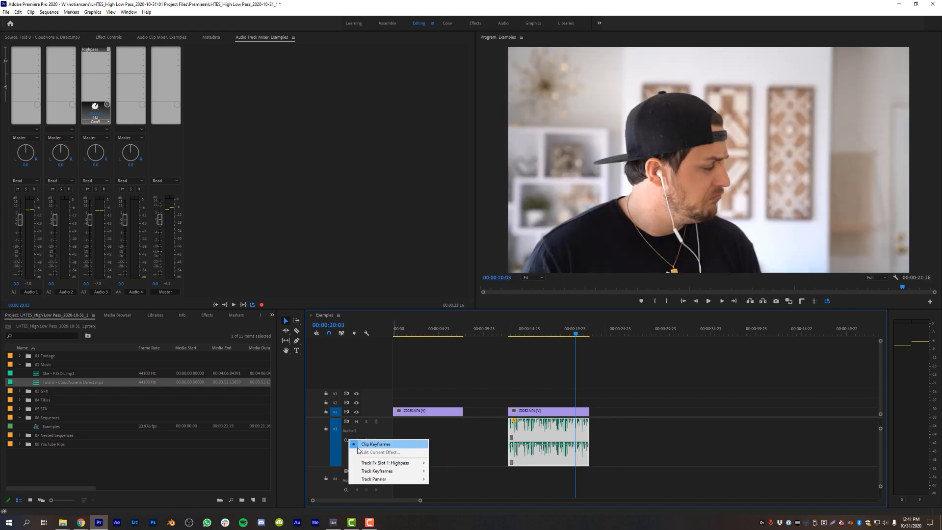
left_click(524, 330)
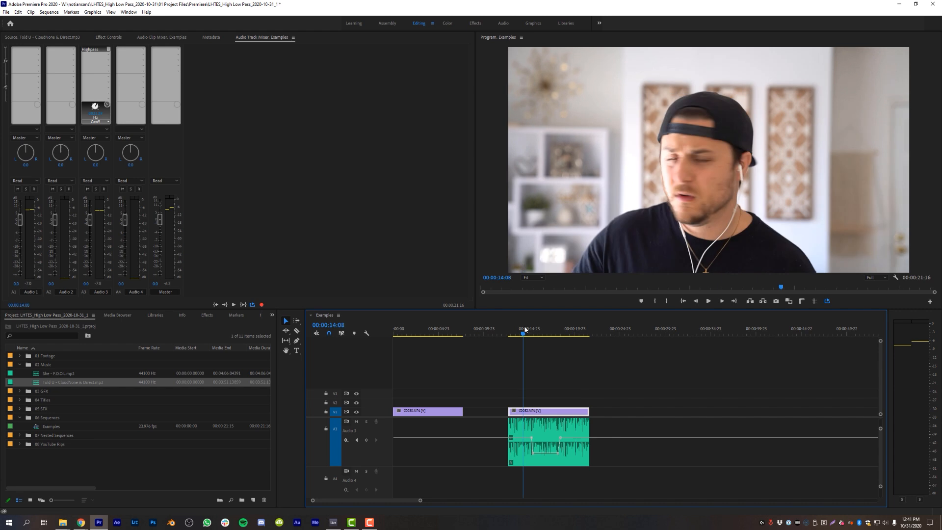
key("space")
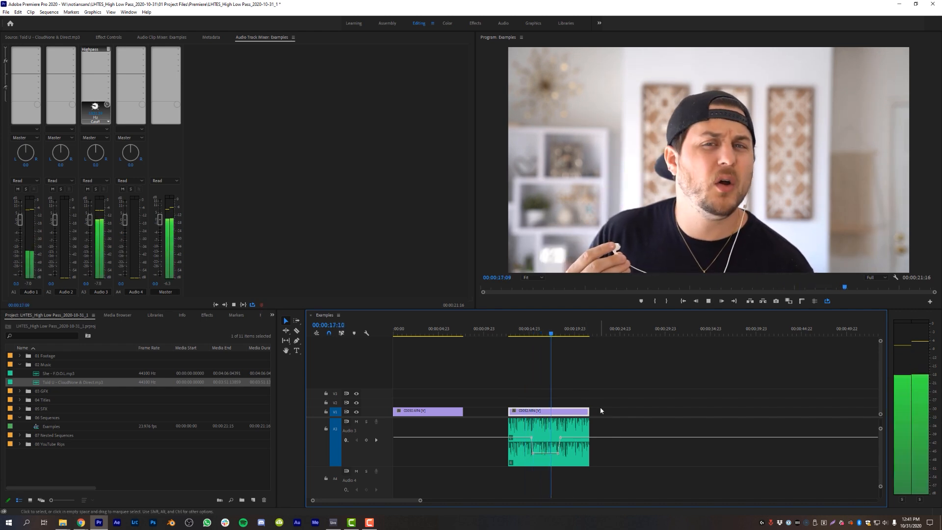
key("space")
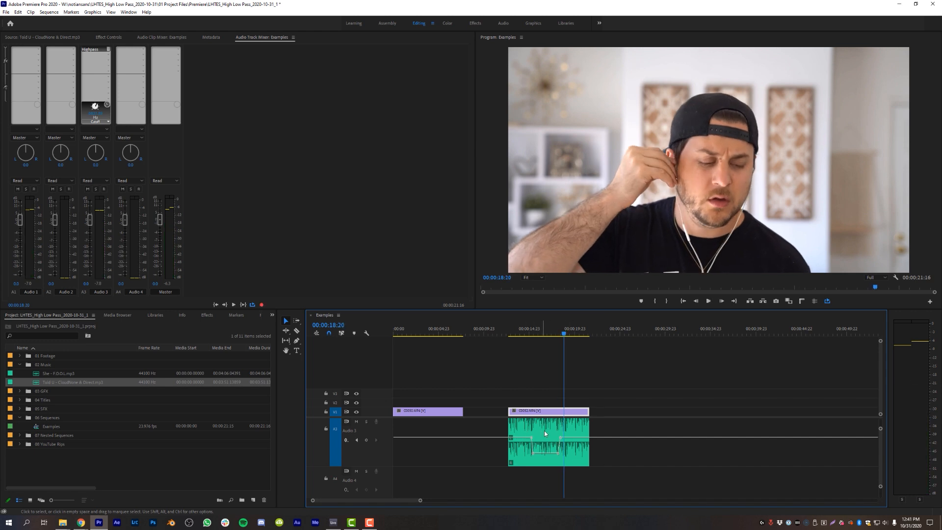
scroll(544, 433, "up", 3)
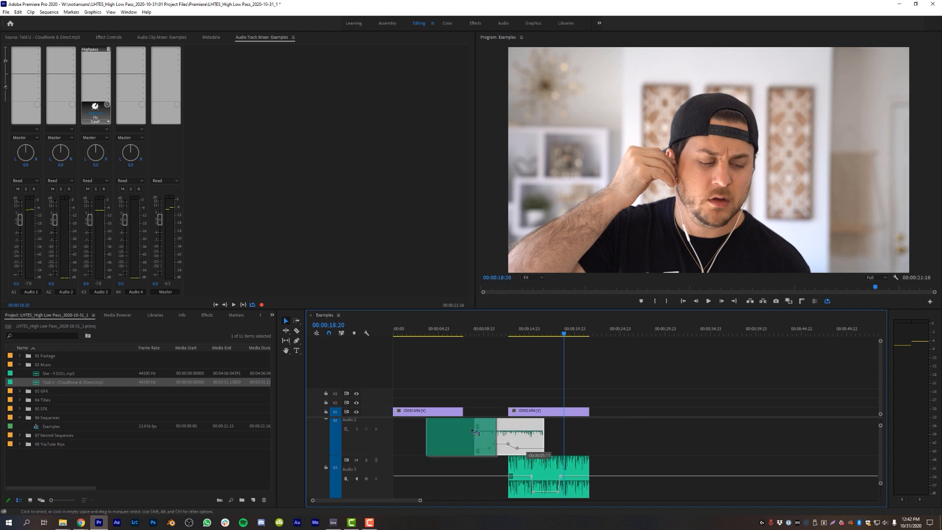
scroll(493, 442, "down", 2)
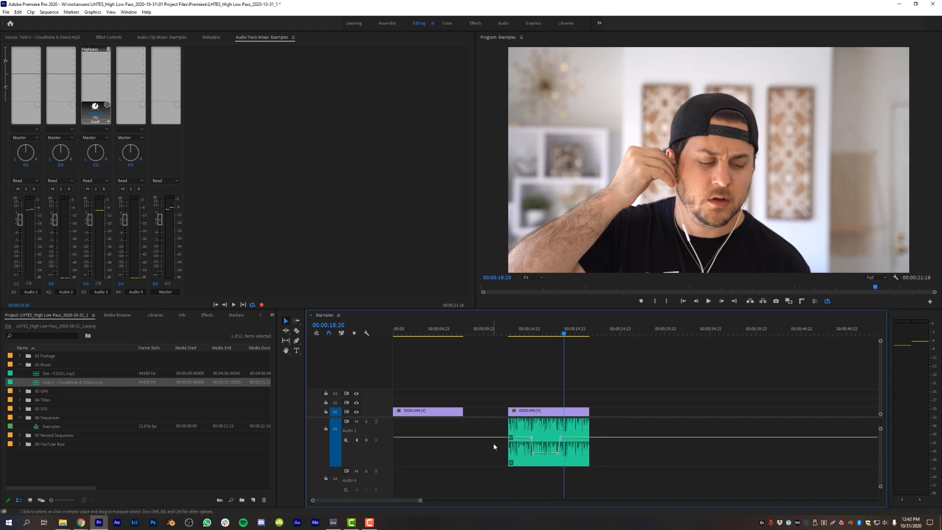